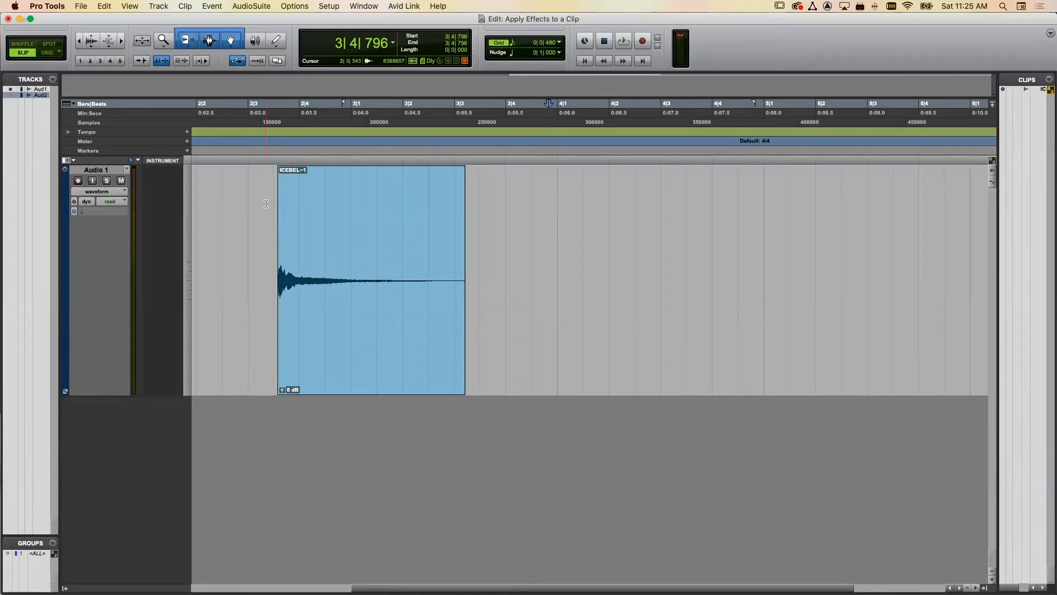
# - Play the ICEBEL-1 clip from just before its start and stop playback
pyautogui.click(266, 204)
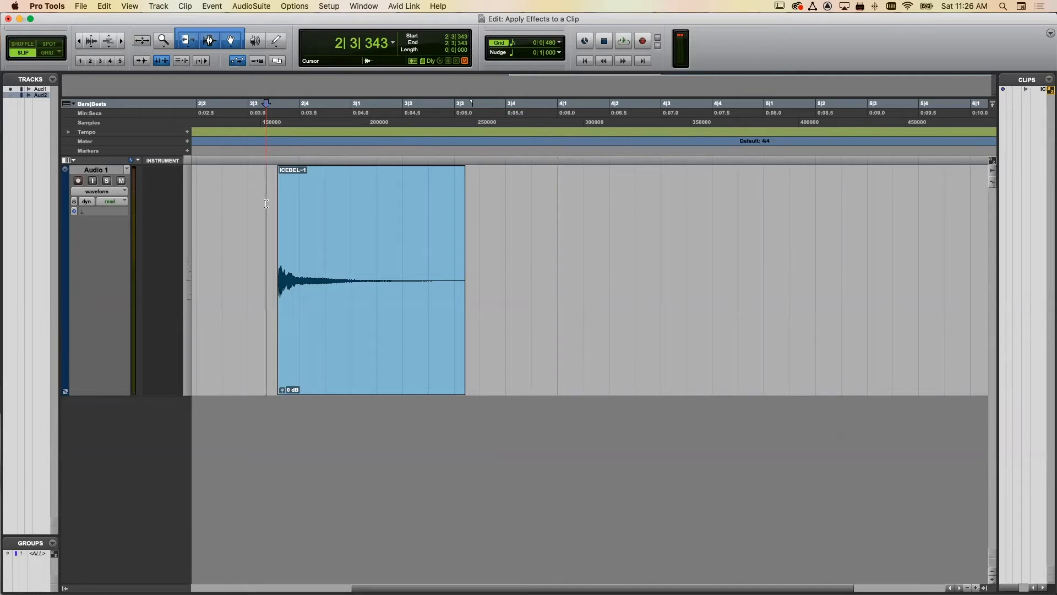
pyautogui.press('space')
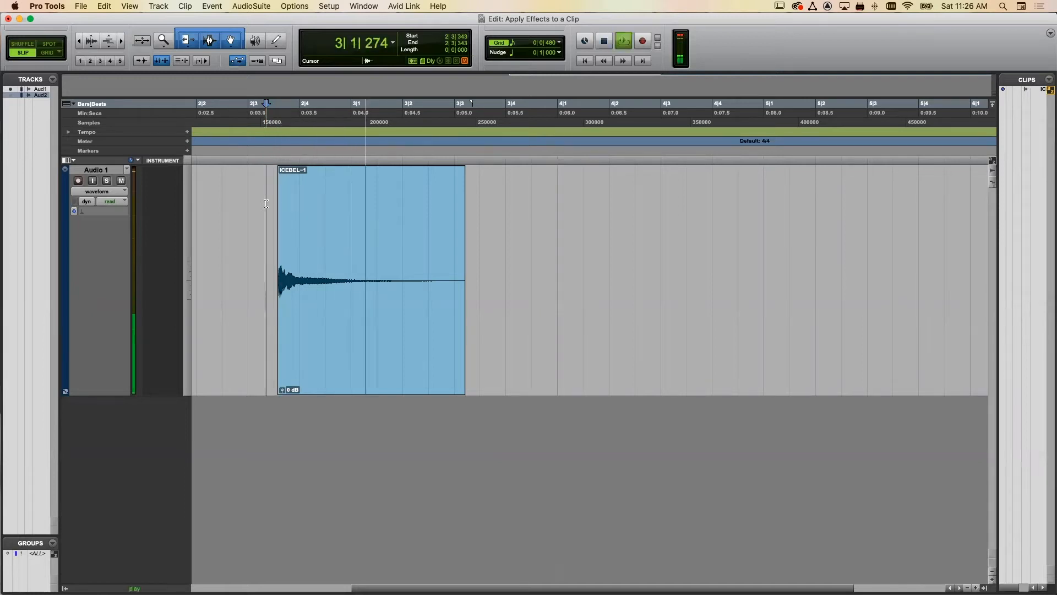
pyautogui.press('space')
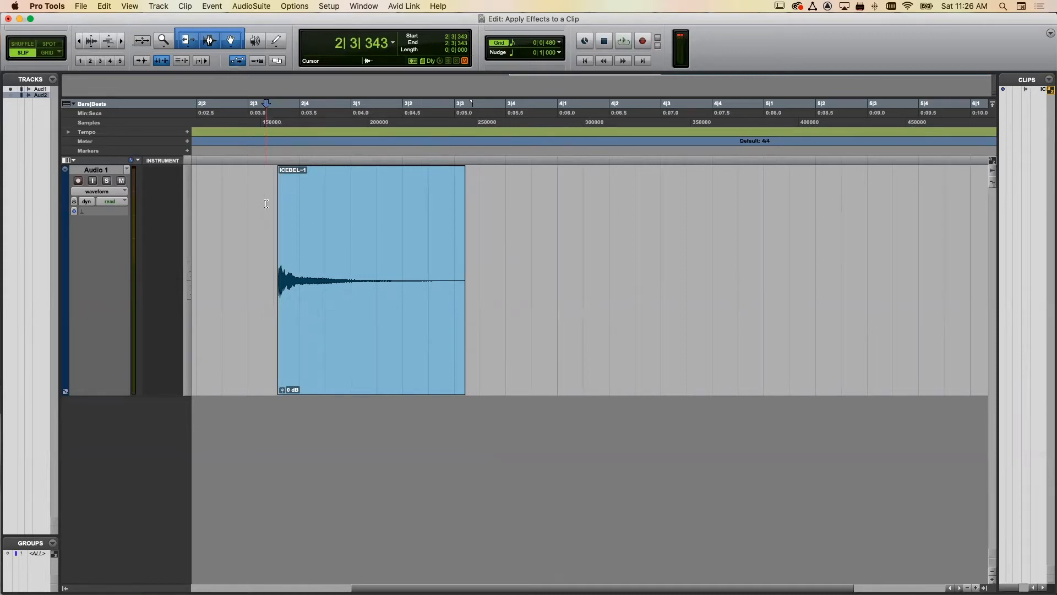
pyautogui.click(251, 6)
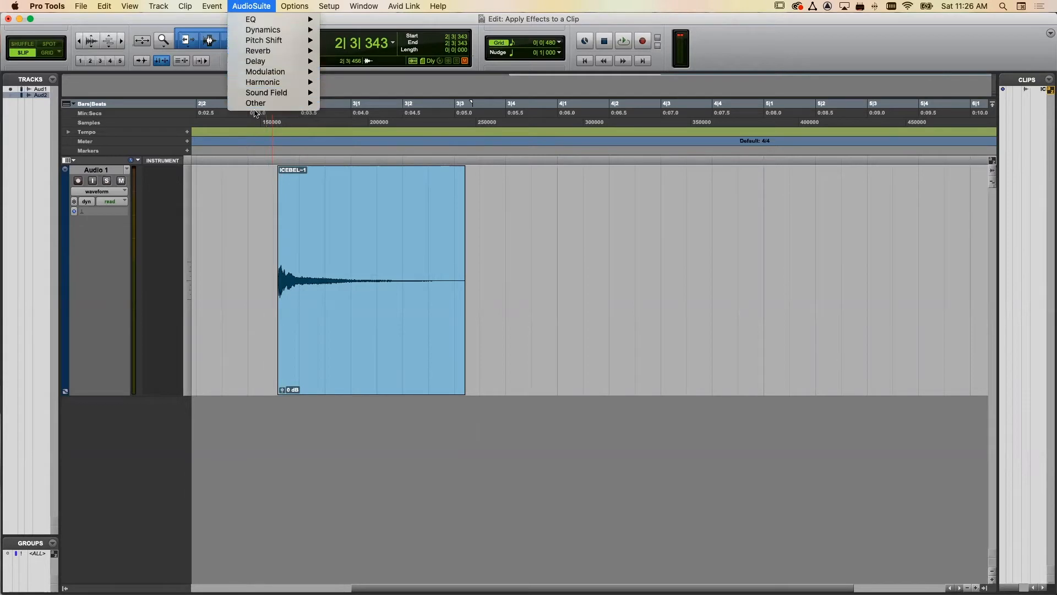
pyautogui.click(250, 6)
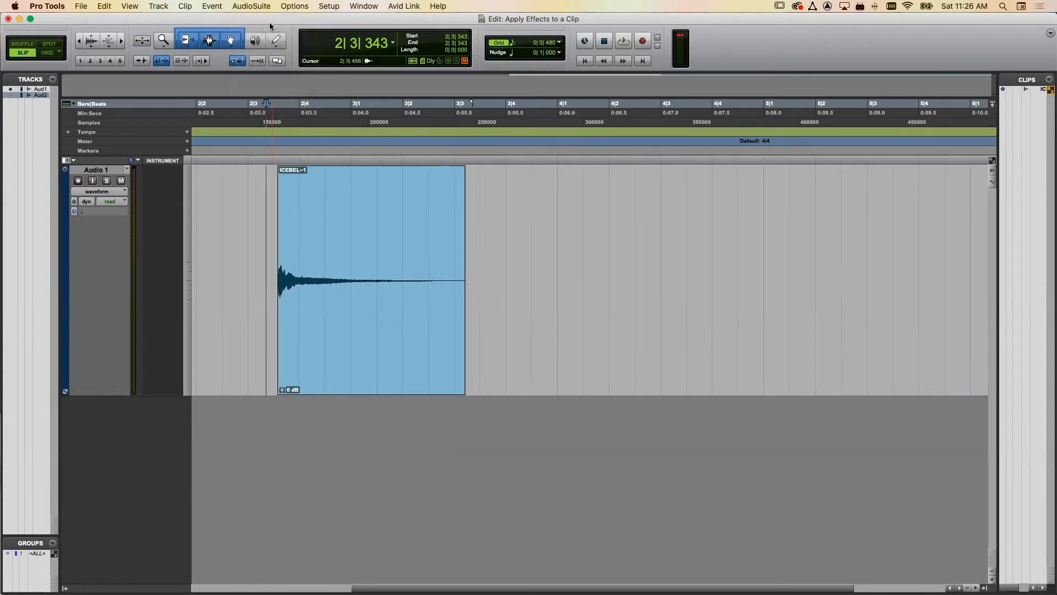
# - Select the whole ICEBEL-1 clip, render the AudioSuite Reverse effect on it, and close the effect window
pyautogui.click(358, 370)
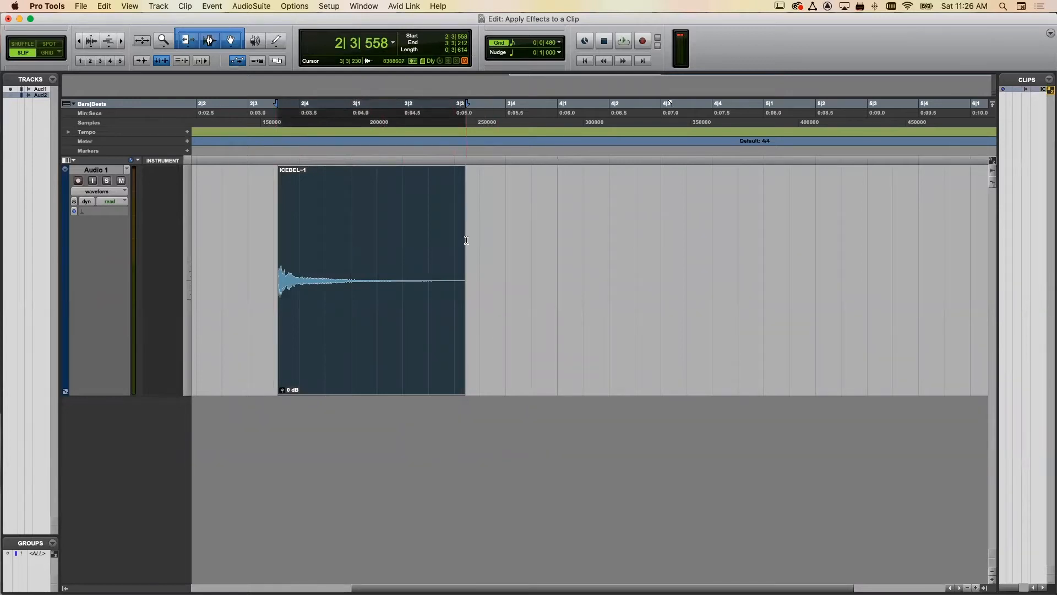
pyautogui.click(253, 5)
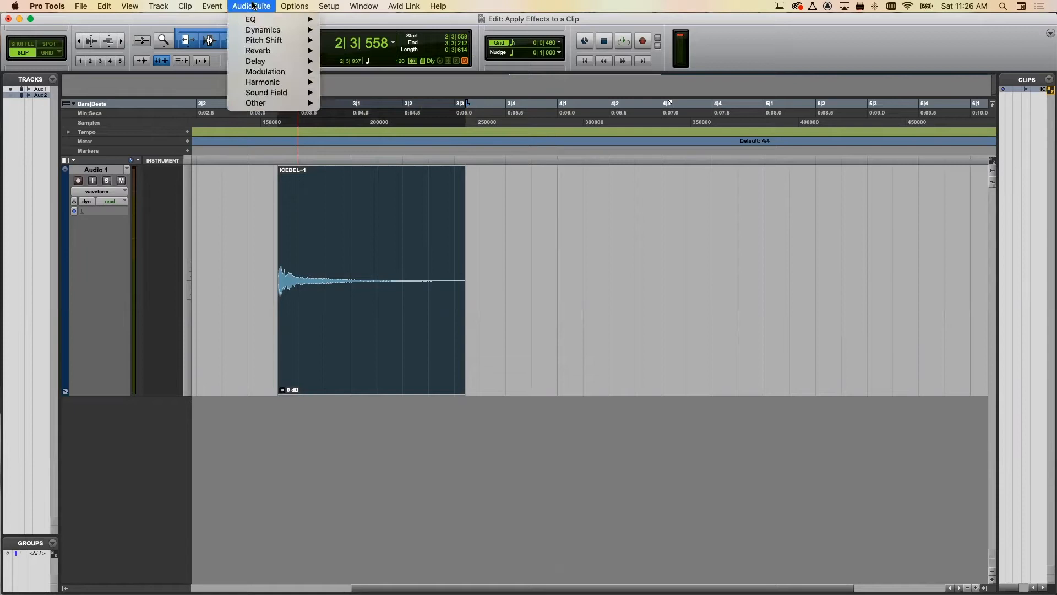
pyautogui.moveTo(261, 42)
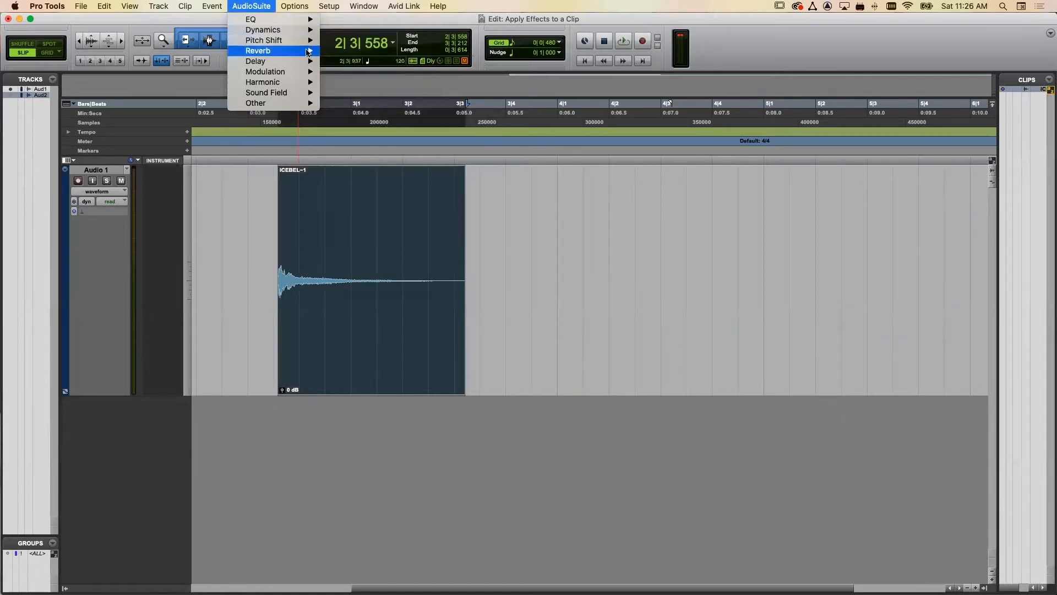
pyautogui.moveTo(264, 103)
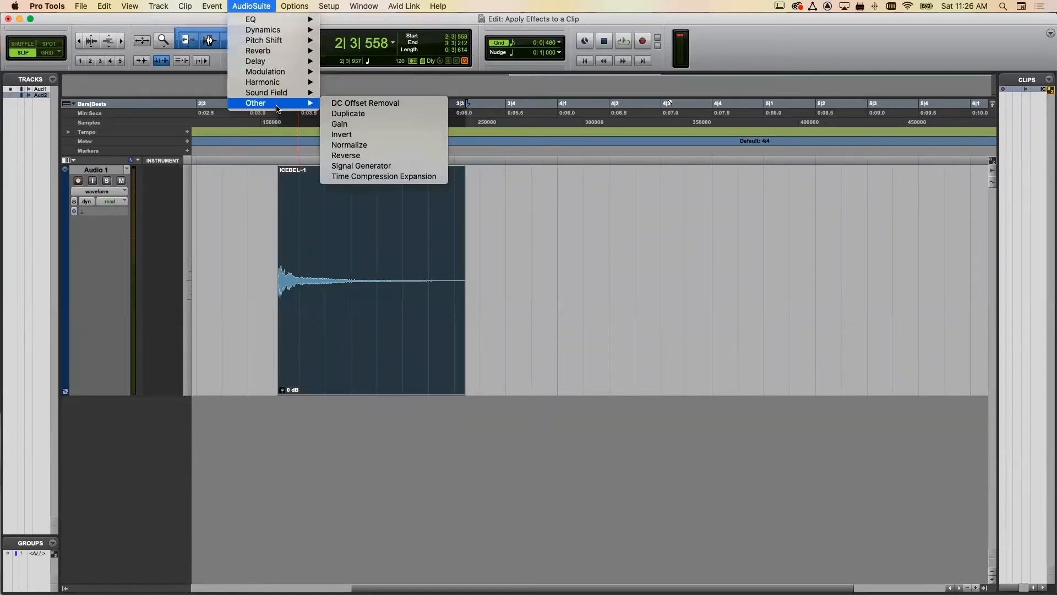
pyautogui.click(372, 155)
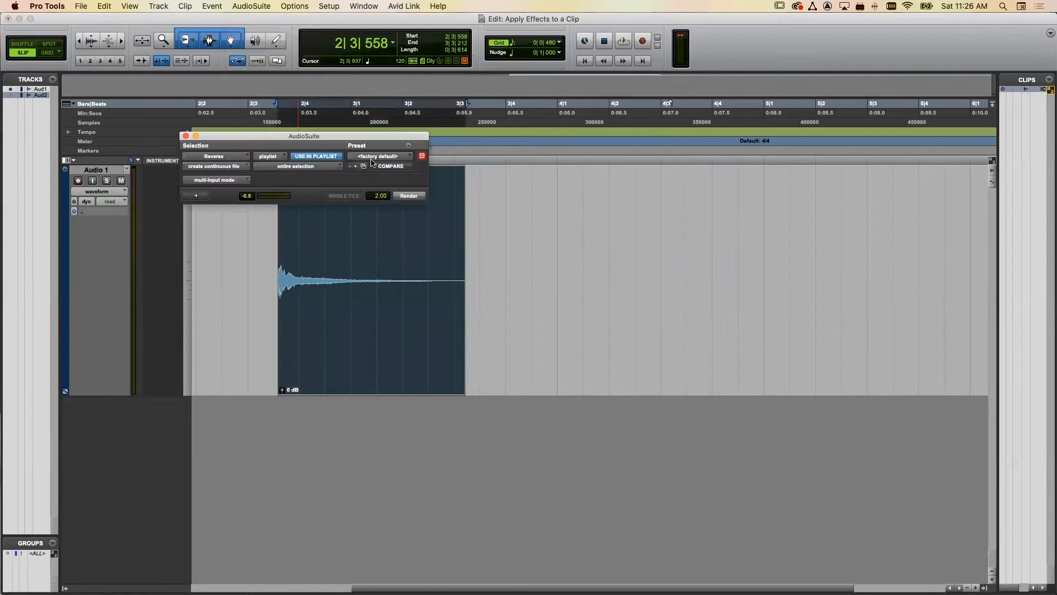
pyautogui.click(408, 196)
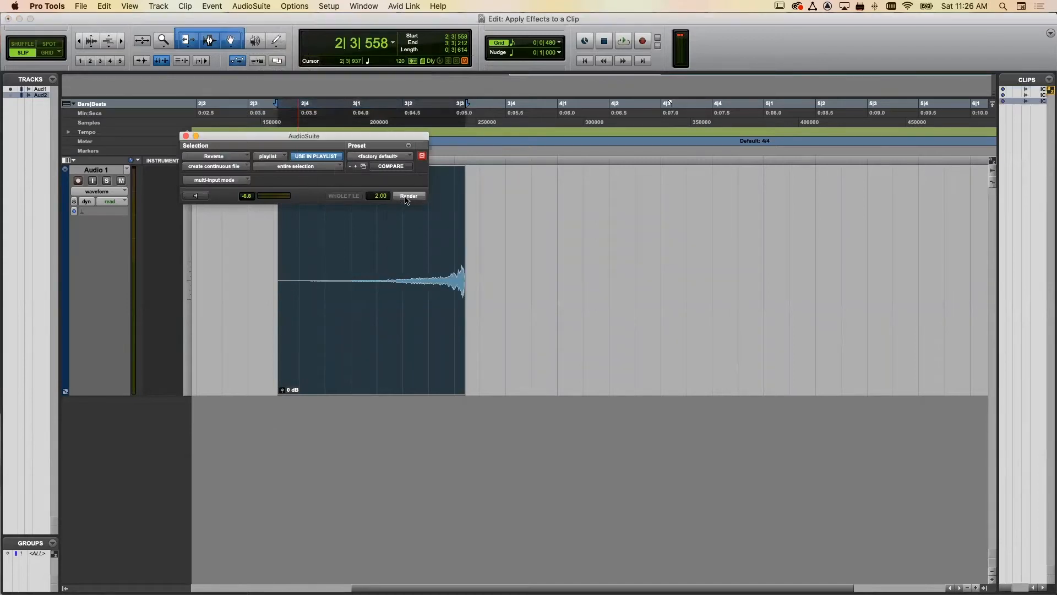
pyautogui.click(185, 136)
# - Play the reversed clip from just before its start and undo the reversal
pyautogui.click(268, 212)
pyautogui.press('space')
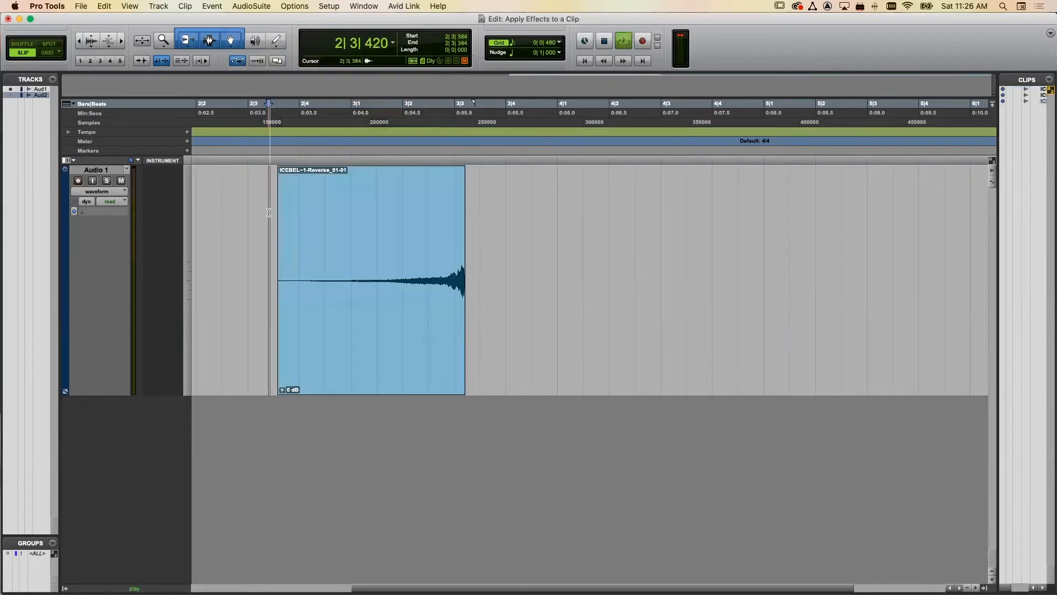
pyautogui.press('space')
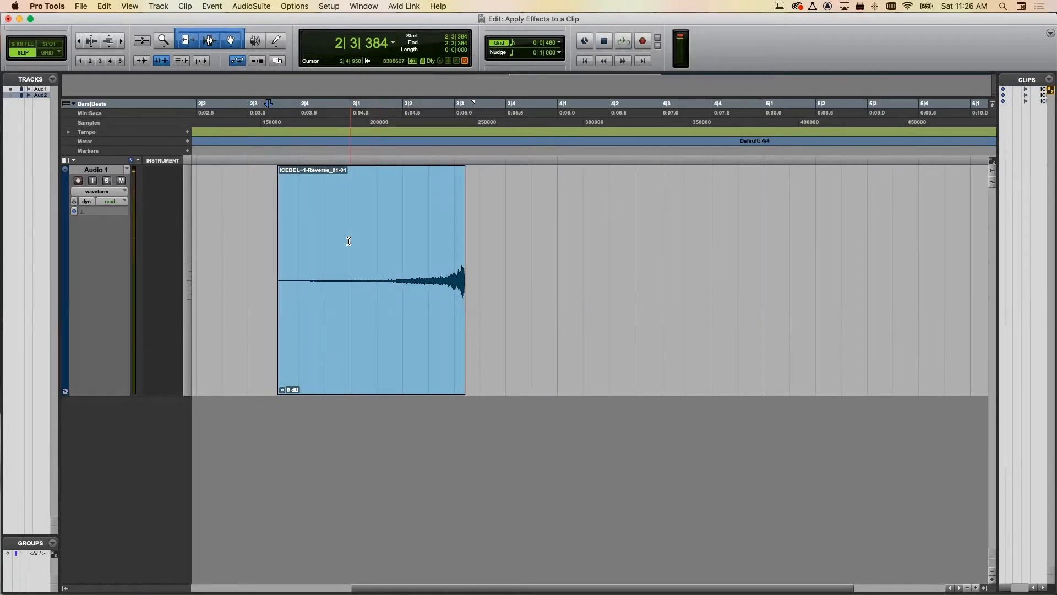
pyautogui.press('super+z')
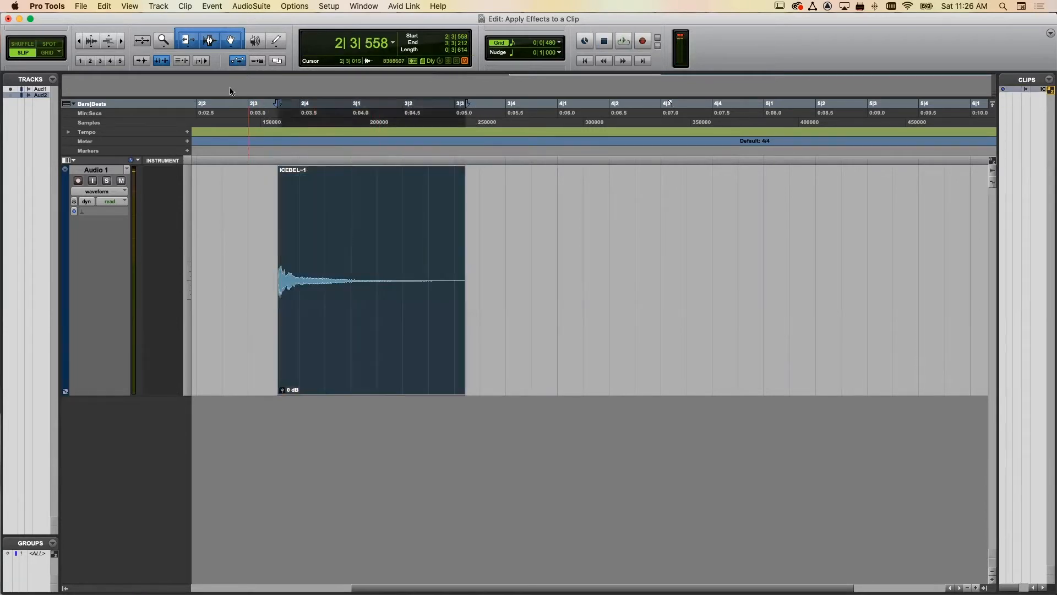
# - Open the AudioSuite Mod Delay III effect for the selected clip and move its window over the clip
pyautogui.click(253, 6)
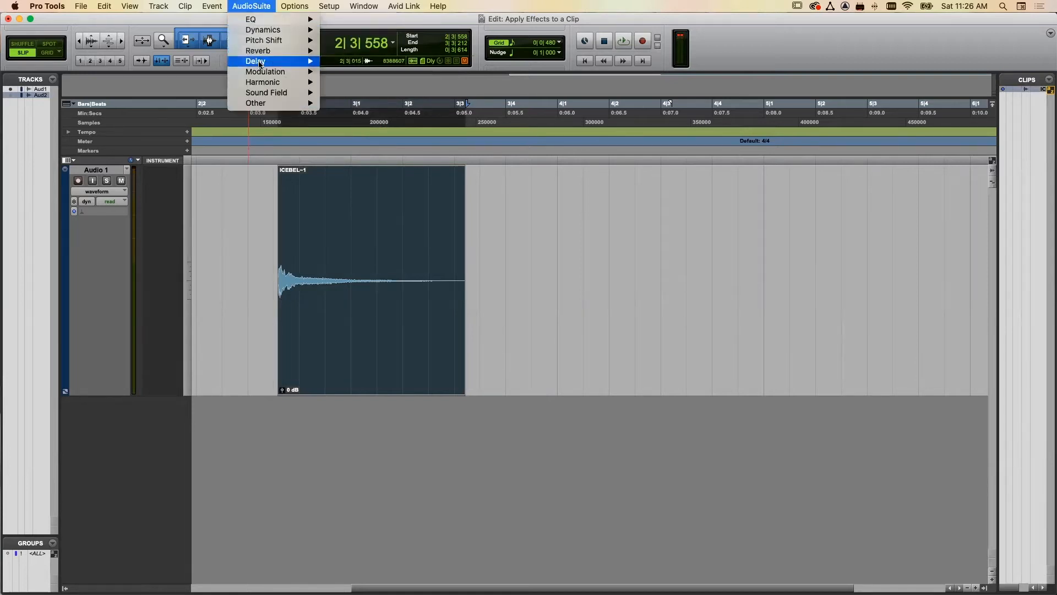
pyautogui.moveTo(261, 63)
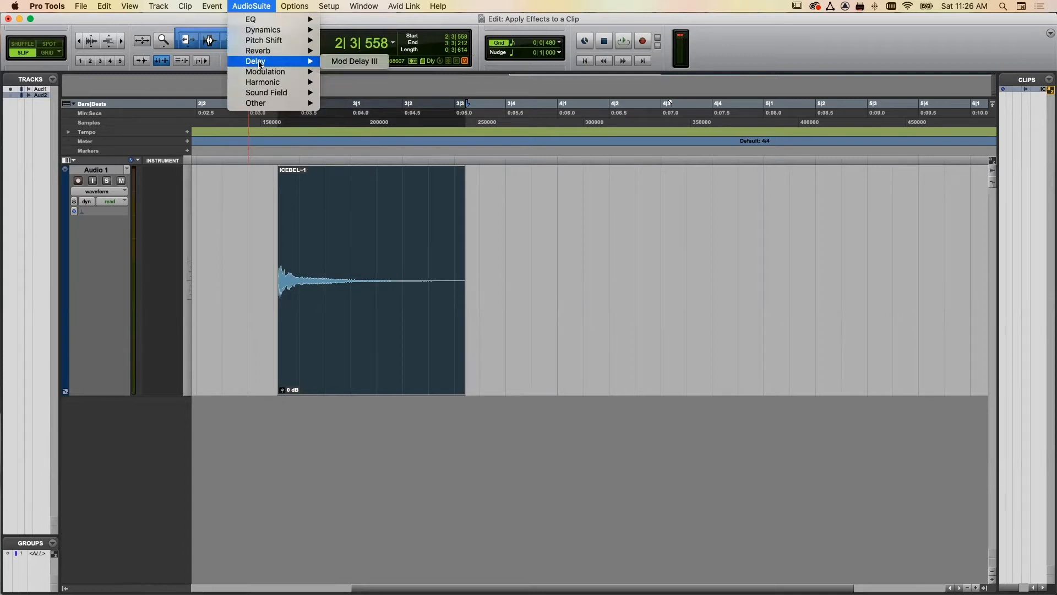
pyautogui.moveTo(262, 20)
pyautogui.click(342, 62)
pyautogui.moveTo(325, 136); pyautogui.dragTo(362, 173)
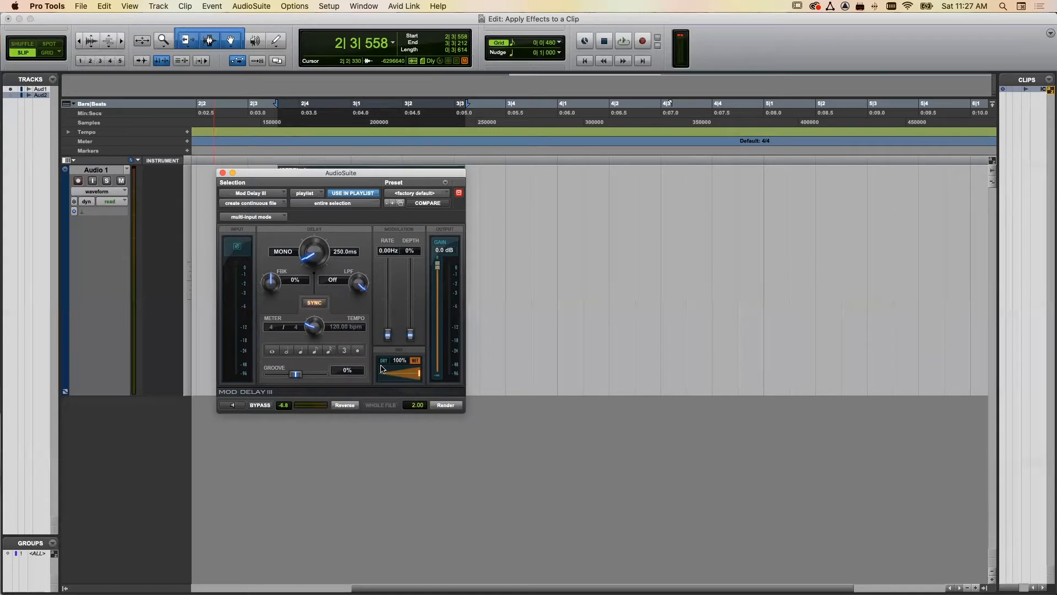
# - Preview the delay on the clip and set its dry/wet mix to 53%
pyautogui.click(234, 406)
pyautogui.click(237, 406)
pyautogui.click(233, 406)
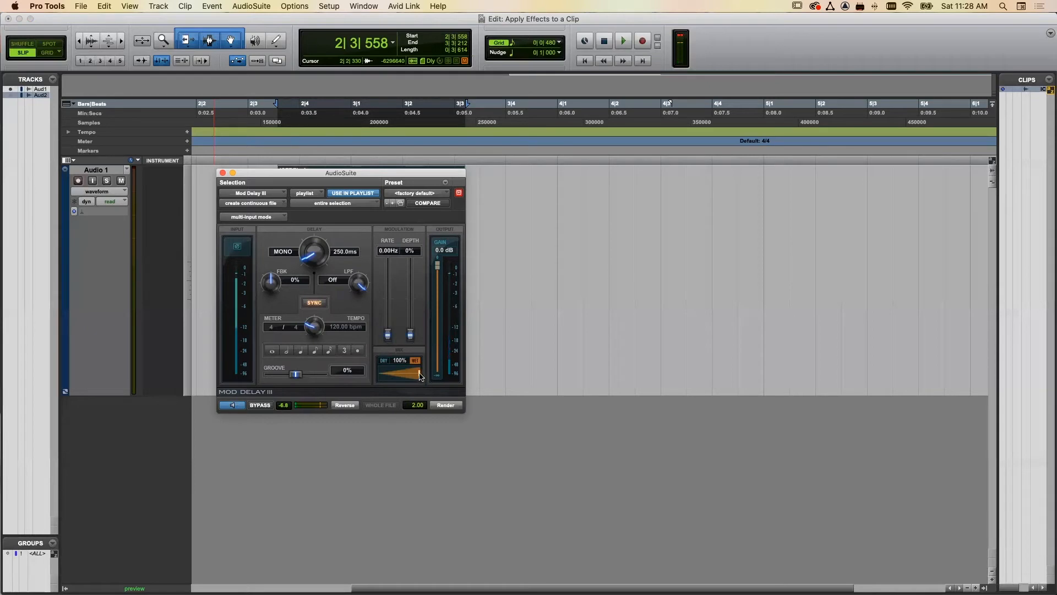
pyautogui.moveTo(420, 376); pyautogui.dragTo(398, 381)
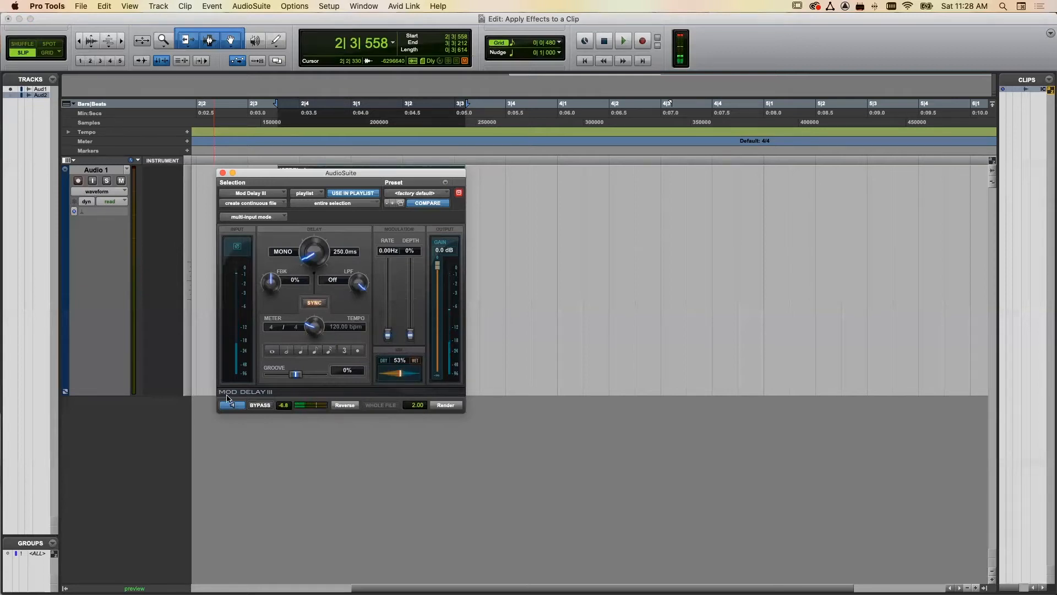
pyautogui.click(240, 406)
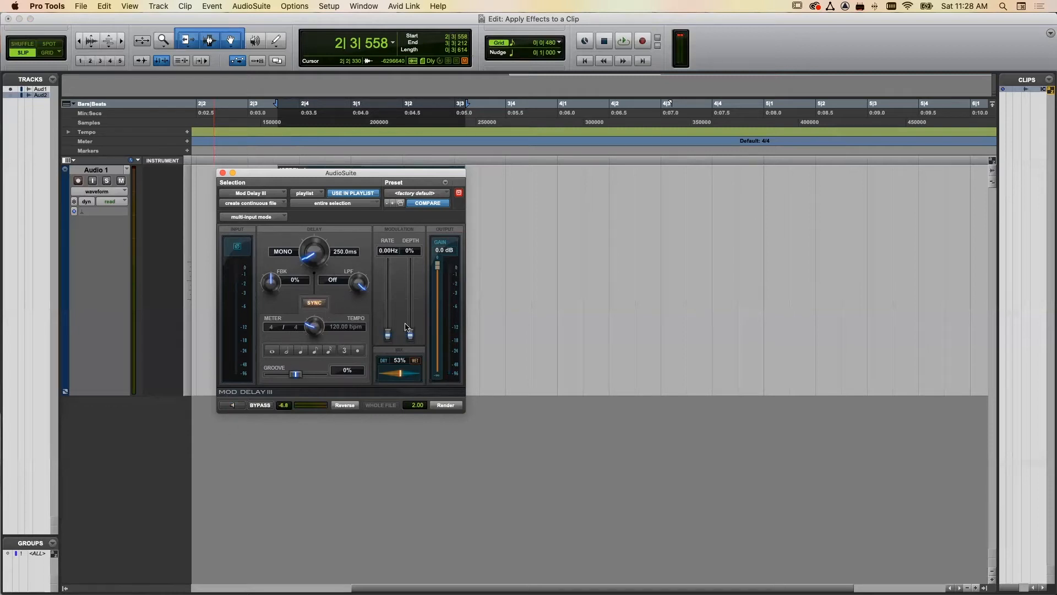
# - Preview the effect while lowering the delay time to 152 ms and raising it to 581 ms
pyautogui.click(233, 406)
pyautogui.moveTo(311, 259); pyautogui.dragTo(314, 301)
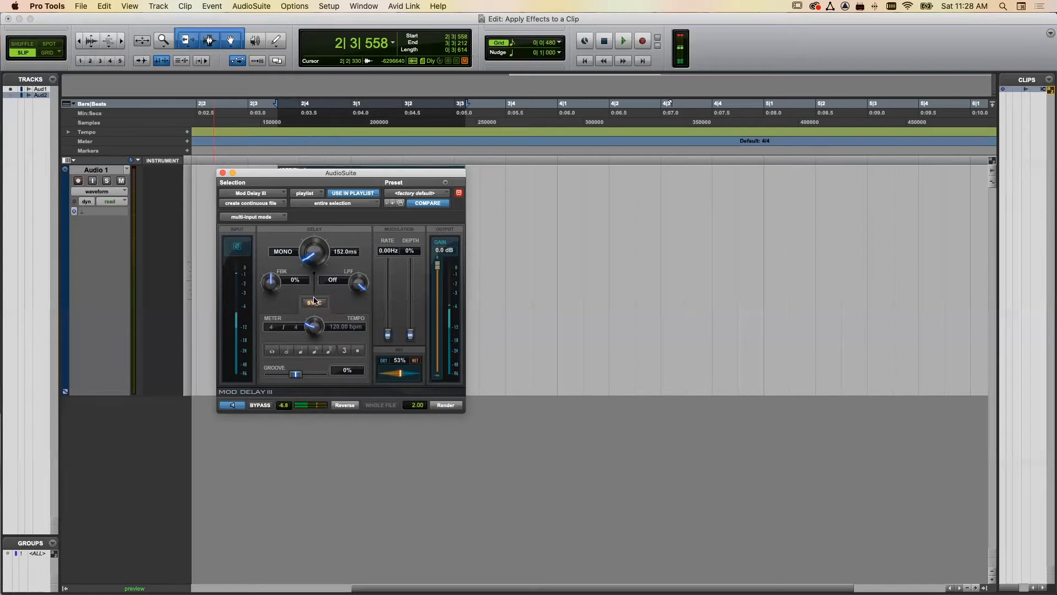
pyautogui.moveTo(314, 302); pyautogui.dragTo(312, 234)
pyautogui.click(227, 406)
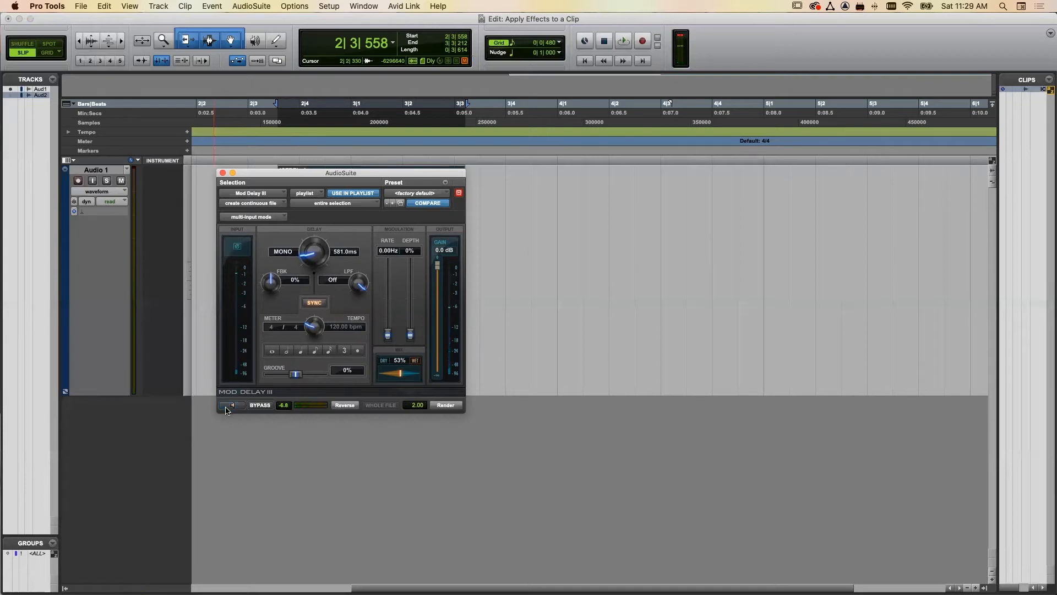
# - Set the delay time to 205 ms and the feedback to 51%, and preview the effect
pyautogui.moveTo(311, 265); pyautogui.dragTo(315, 309)
pyautogui.moveTo(272, 283); pyautogui.dragTo(274, 261)
pyautogui.click(238, 406)
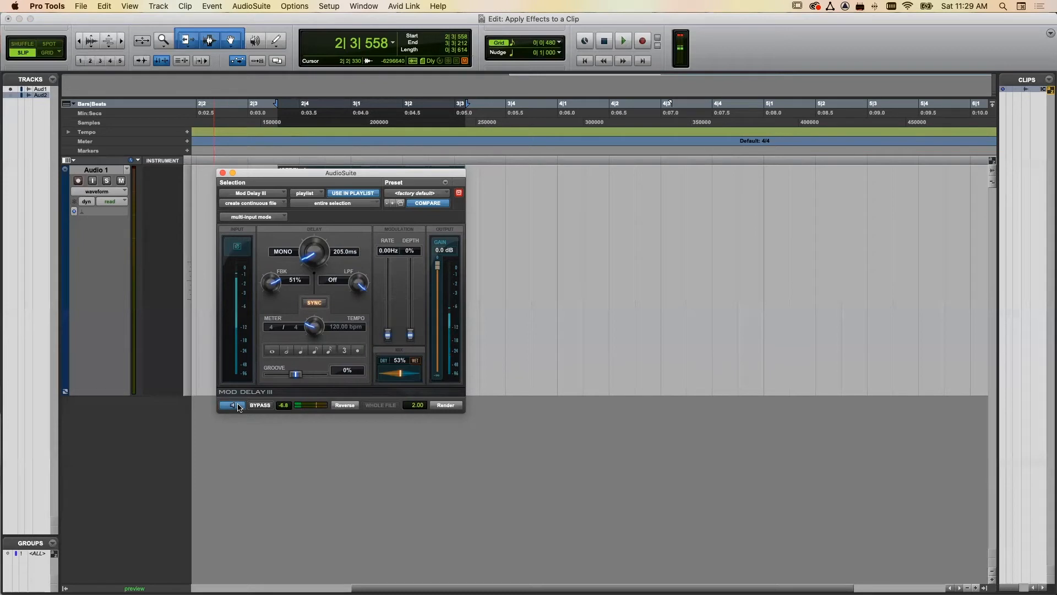
pyautogui.click(238, 407)
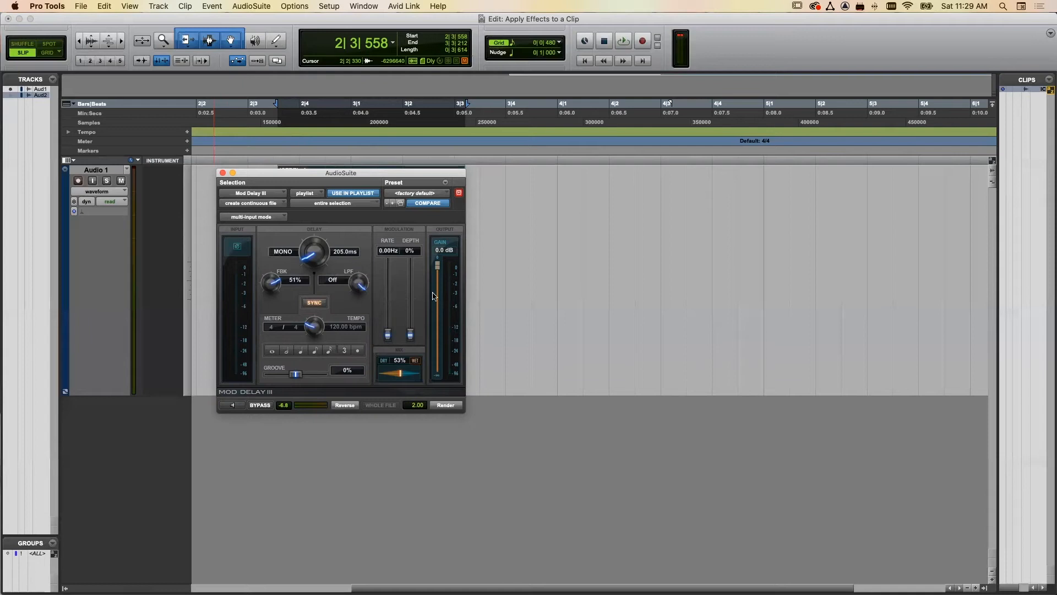
# - Raise the delay feedback to 100% and preview the effect
pyautogui.moveTo(272, 283); pyautogui.dragTo(271, 240)
pyautogui.click(233, 406)
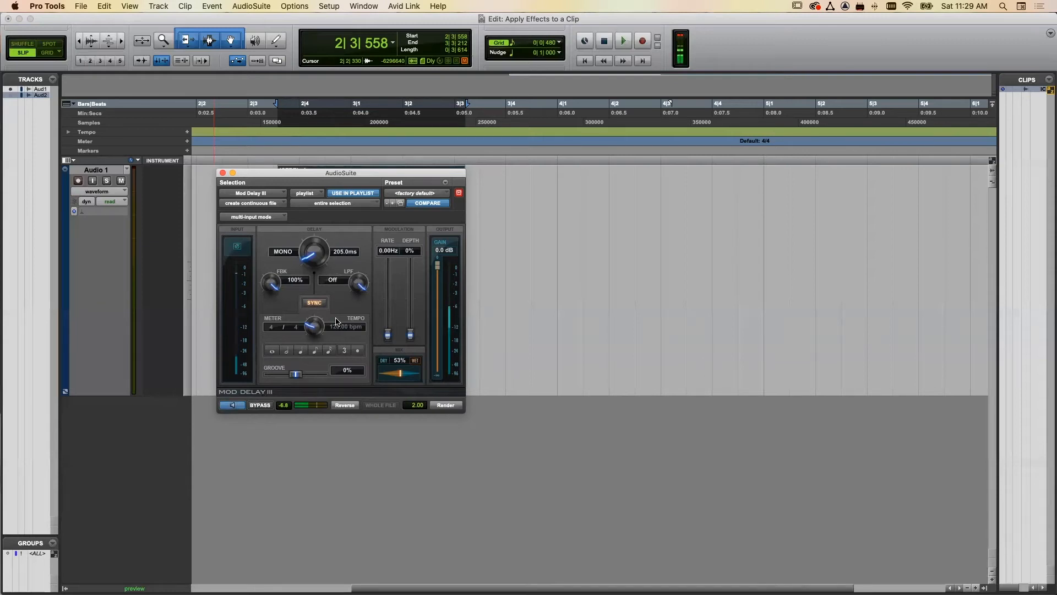
pyautogui.click(239, 404)
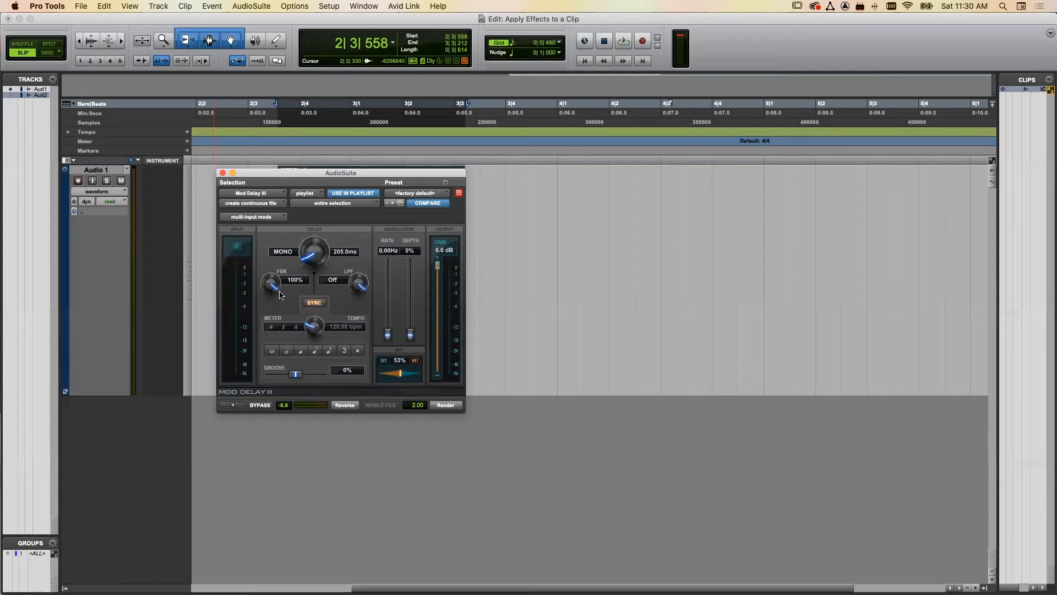
# - Reduce the delay feedback to 83% and preview the effect on the clip
pyautogui.moveTo(273, 289); pyautogui.dragTo(273, 301)
pyautogui.click(233, 405)
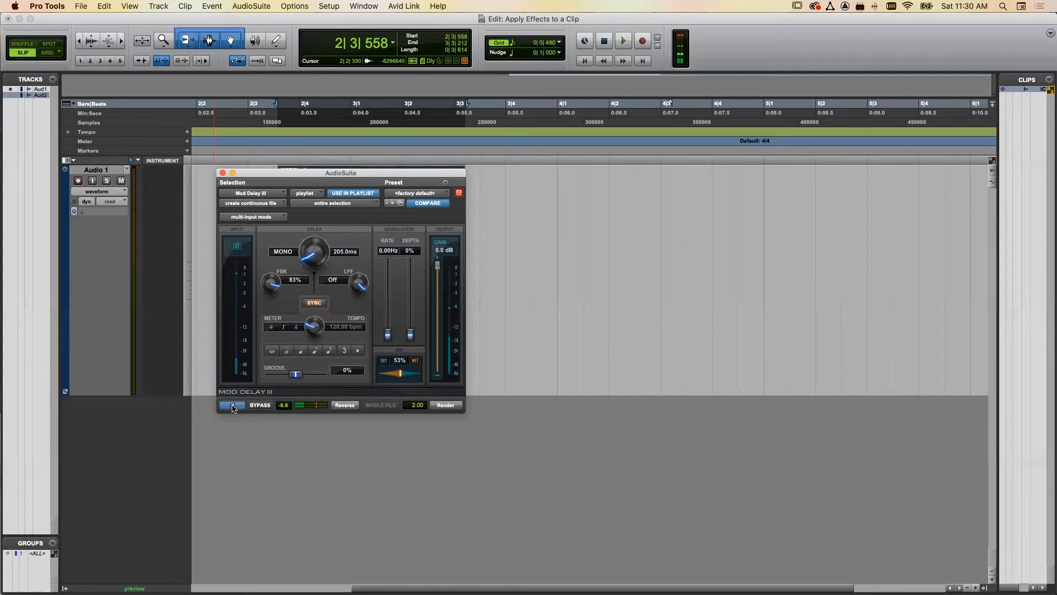
pyautogui.click(233, 405)
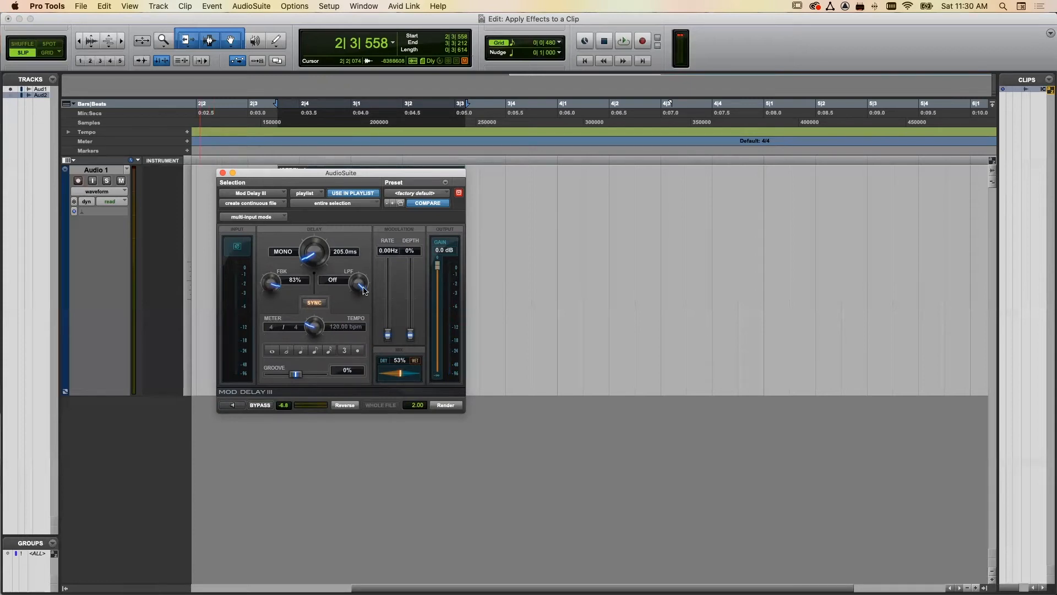
pyautogui.click(231, 406)
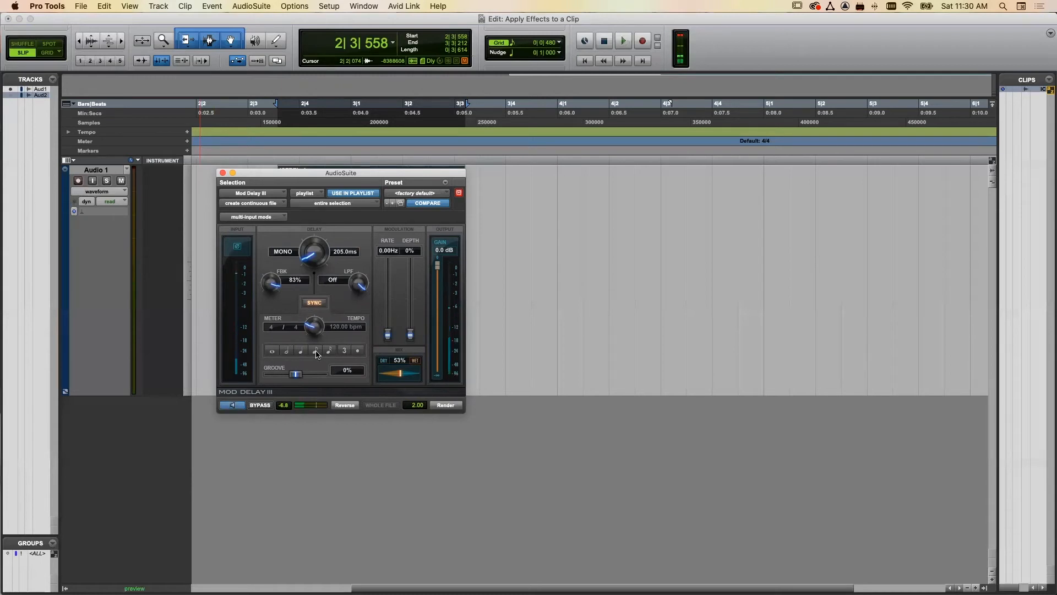
pyautogui.click(232, 407)
# - Render the Mod Delay III effect onto the clip and close the effect window
pyautogui.click(440, 403)
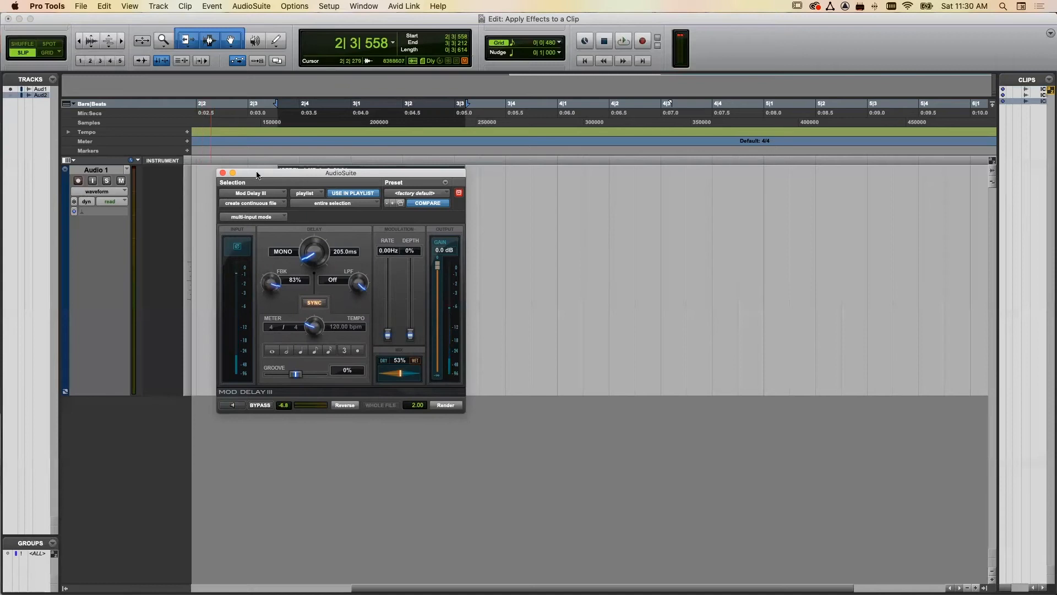
pyautogui.moveTo(257, 174); pyautogui.dragTo(249, 351)
pyautogui.click(214, 351)
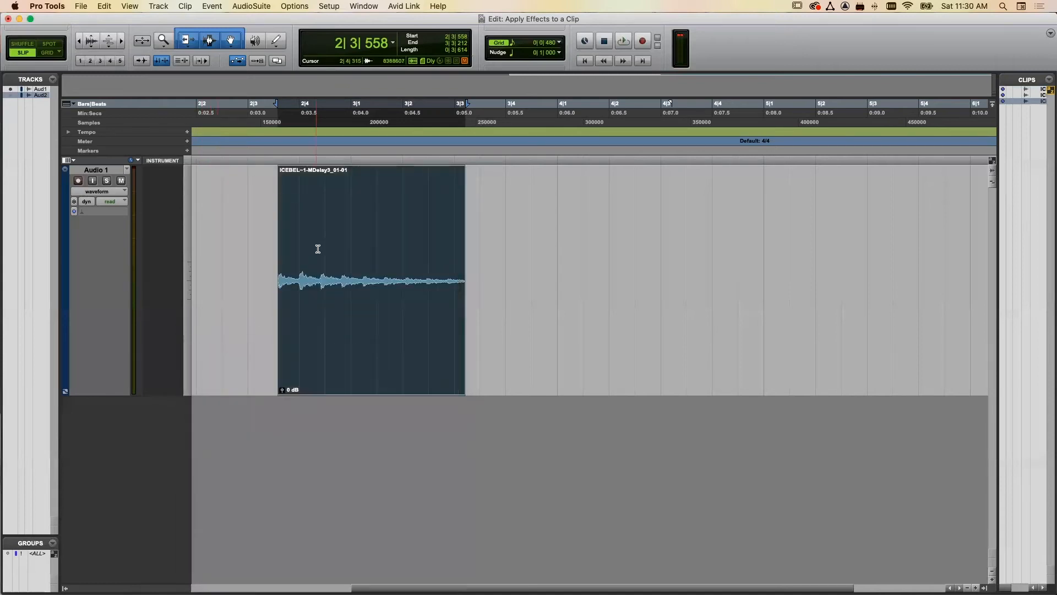
# - Play the delayed clip from its start and undo the rendered delay
pyautogui.click(276, 157)
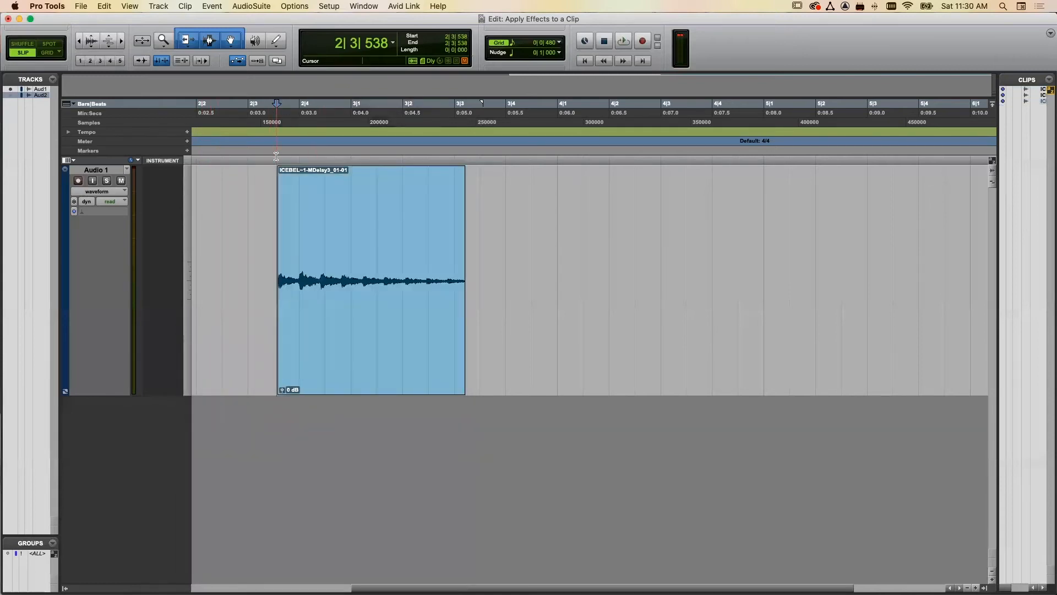
pyautogui.press('space')
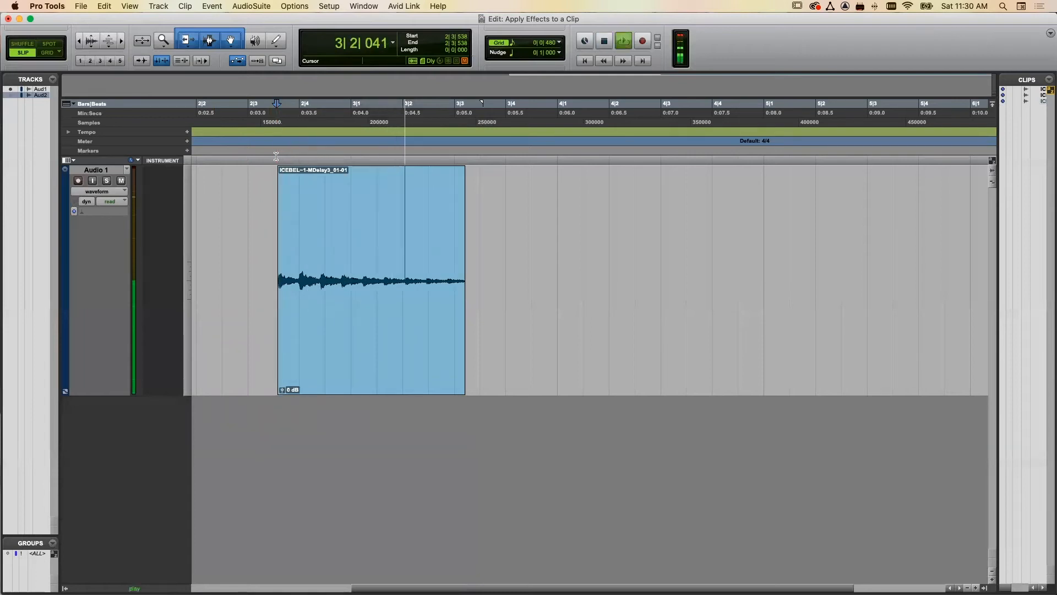
pyautogui.press('space')
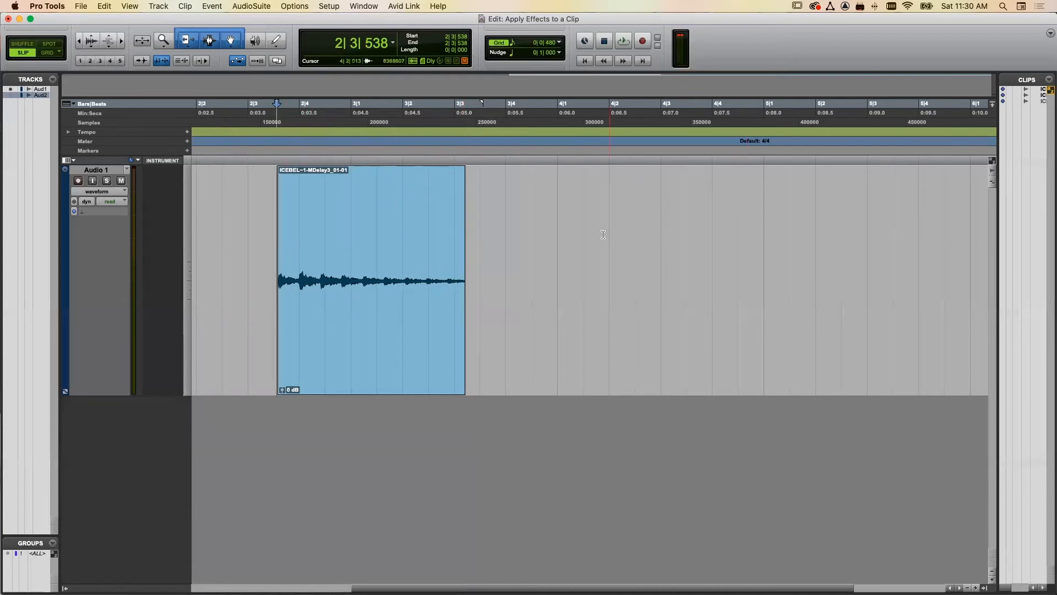
pyautogui.press('super+z')
pyautogui.click(426, 240)
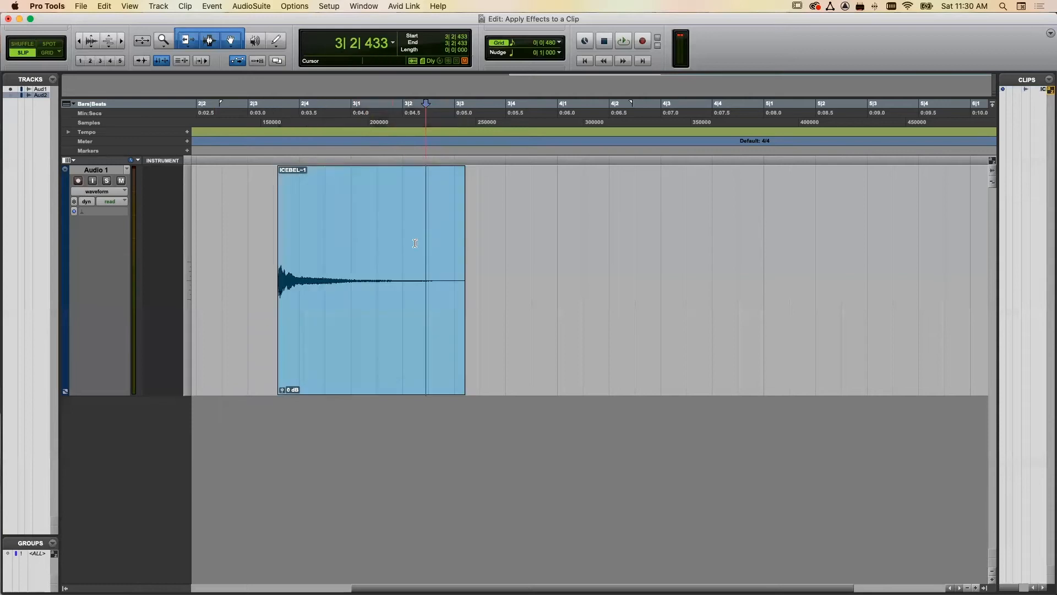
# - Select the clip on Audio 1 and extend the selection past its end into the empty space, to about 5|3|241
pyautogui.click(361, 333)
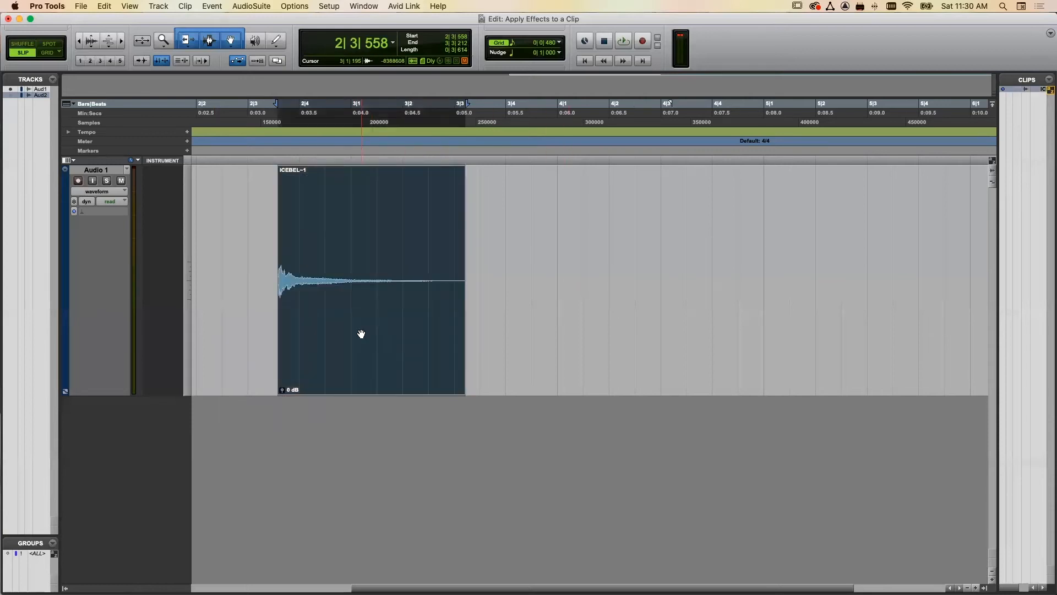
pyautogui.click(369, 340)
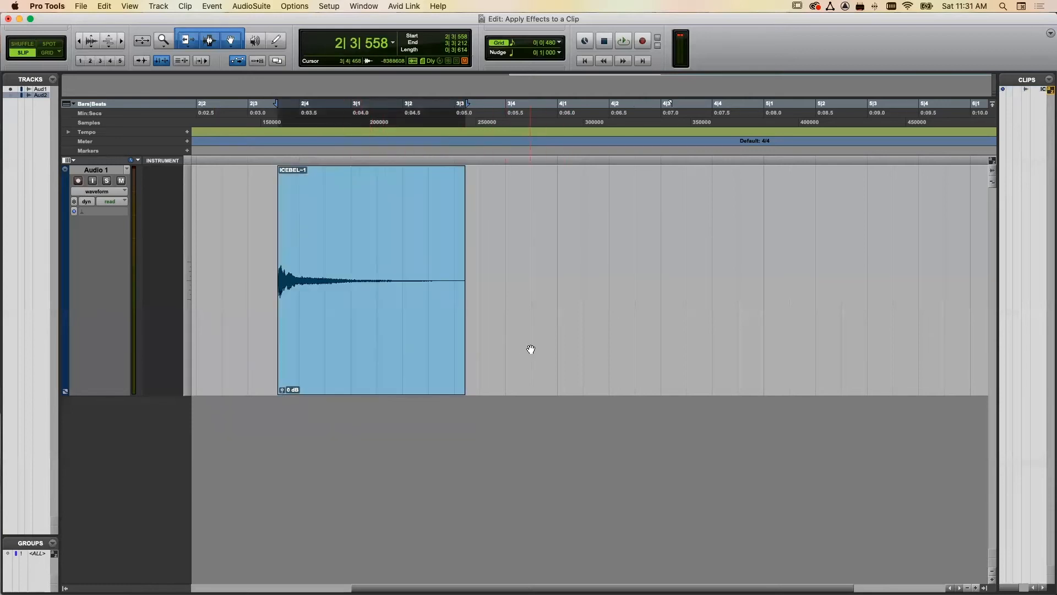
pyautogui.click(362, 346)
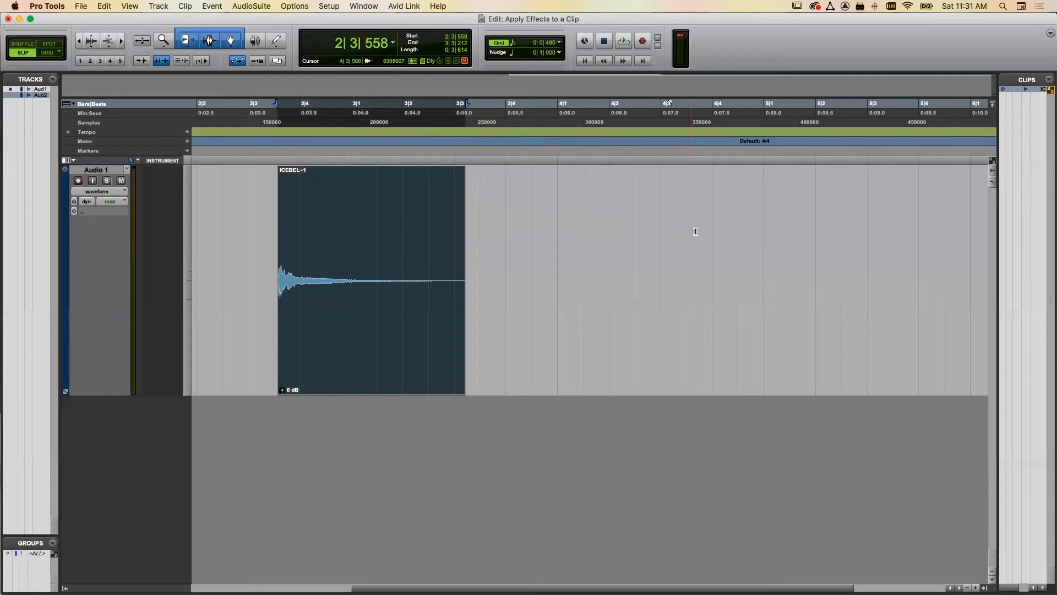
pyautogui.keyDown('shift'); pyautogui.click(879, 232); pyautogui.keyUp('shift')
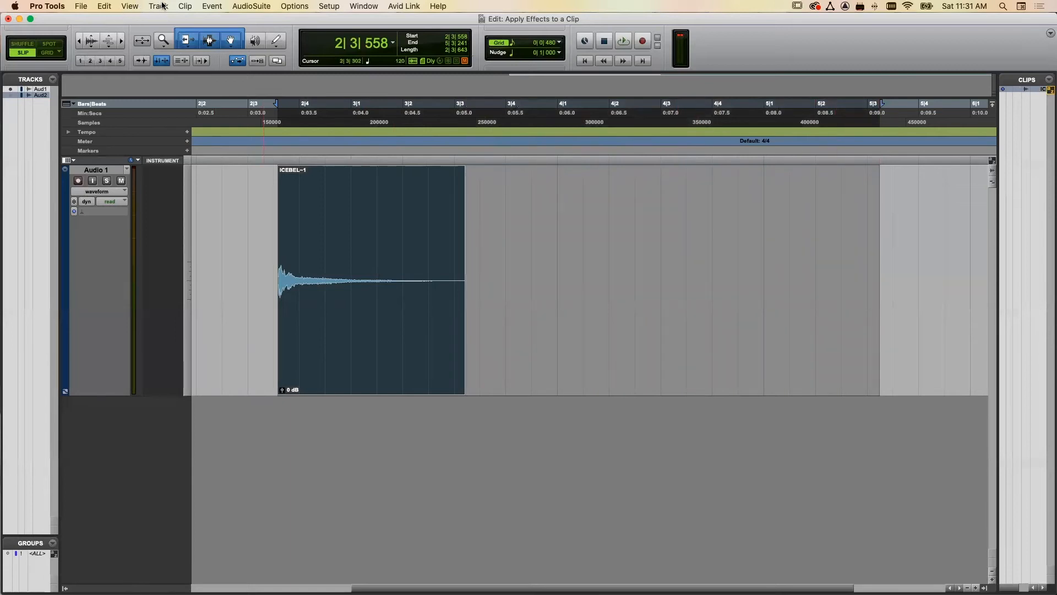
# - Open the Mod Delay III effect for the selection and set the delay to 71.0 ms, feedback to 79% and mix to 66%
pyautogui.click(265, 5)
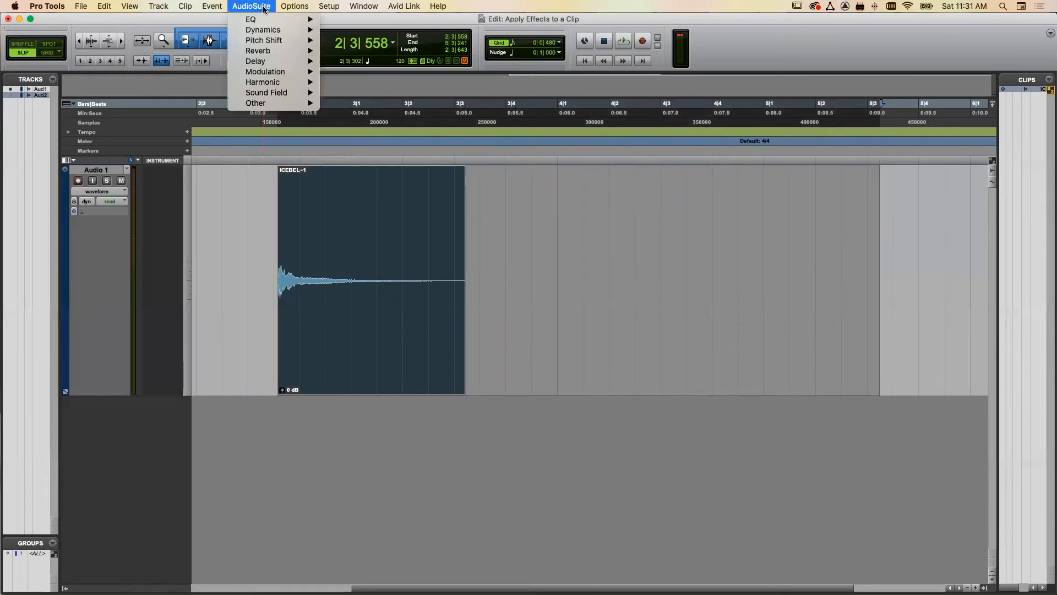
pyautogui.moveTo(268, 60)
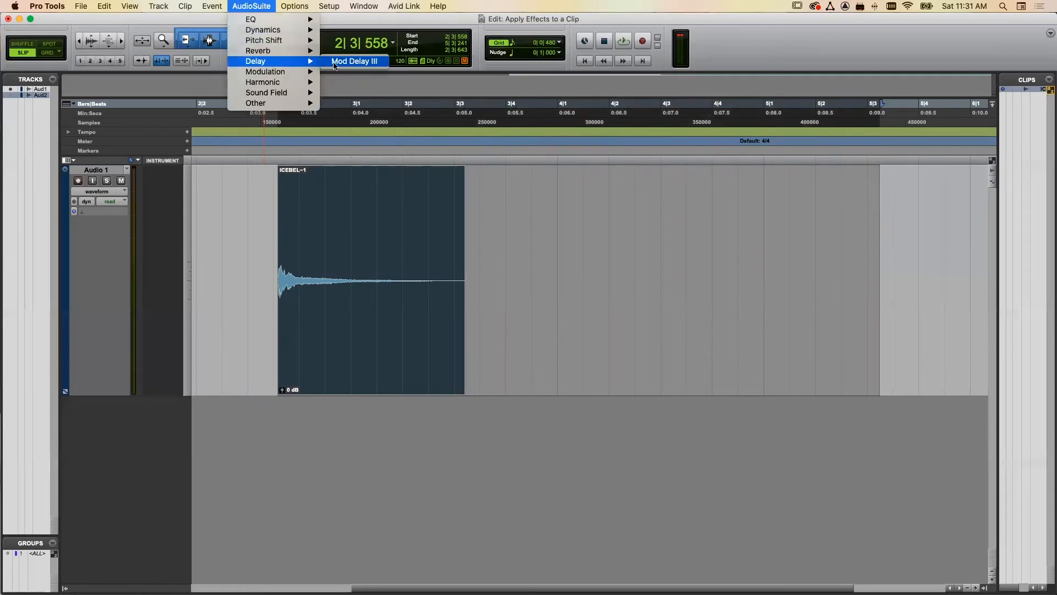
pyautogui.click(354, 61)
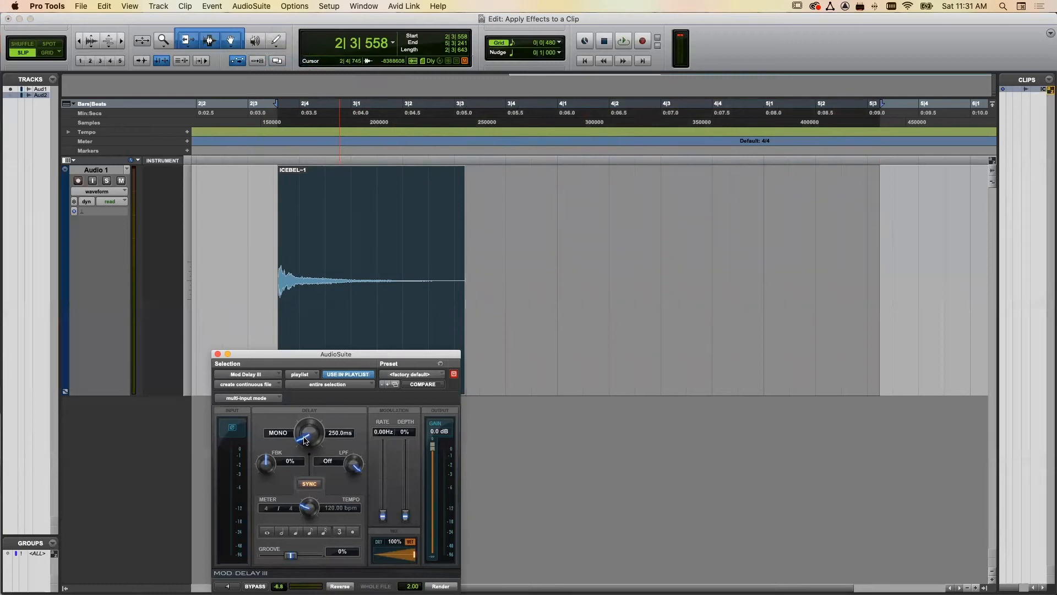
pyautogui.moveTo(302, 449); pyautogui.dragTo(306, 484)
pyautogui.moveTo(305, 441); pyautogui.dragTo(305, 435)
pyautogui.moveTo(266, 466); pyautogui.dragTo(269, 427)
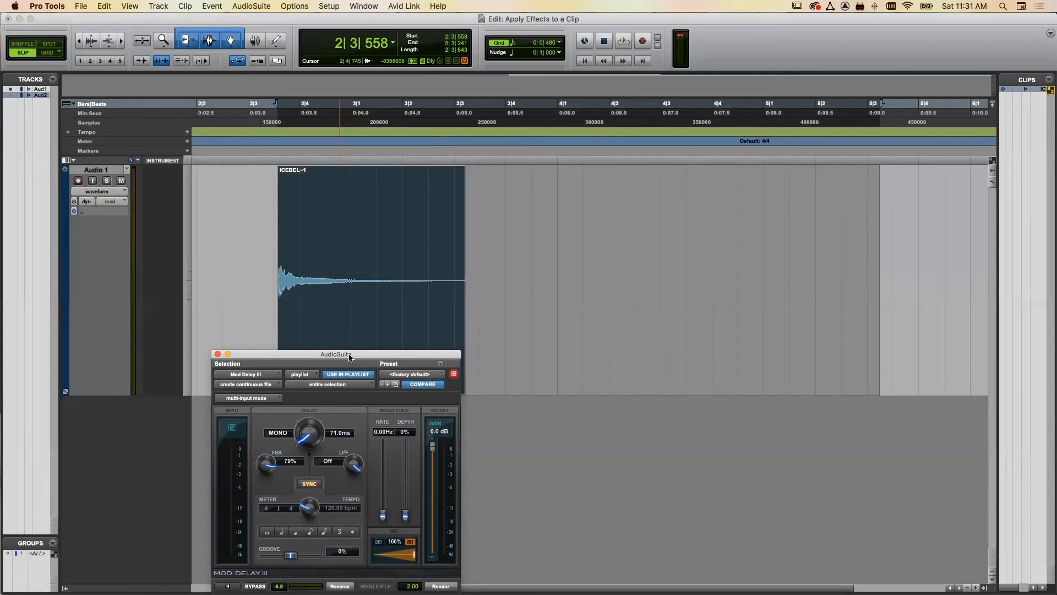
pyautogui.moveTo(349, 357); pyautogui.dragTo(338, 267)
pyautogui.moveTo(403, 464); pyautogui.dragTo(388, 468)
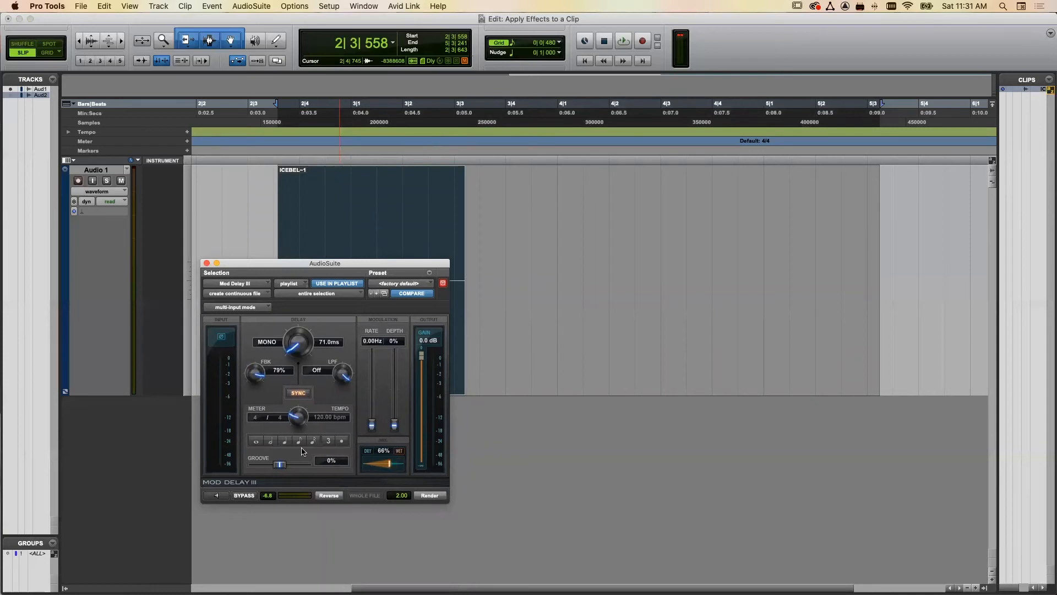
# - Preview the effect while raising the delay time to 182.0 ms
pyautogui.click(216, 495)
pyautogui.moveTo(294, 352); pyautogui.dragTo(292, 346)
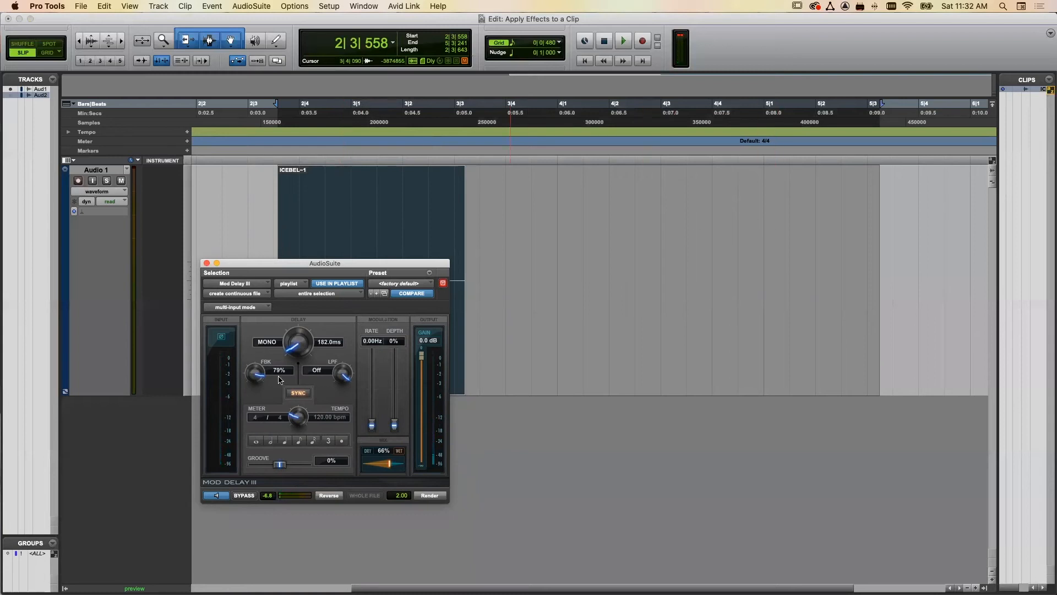
pyautogui.click(218, 496)
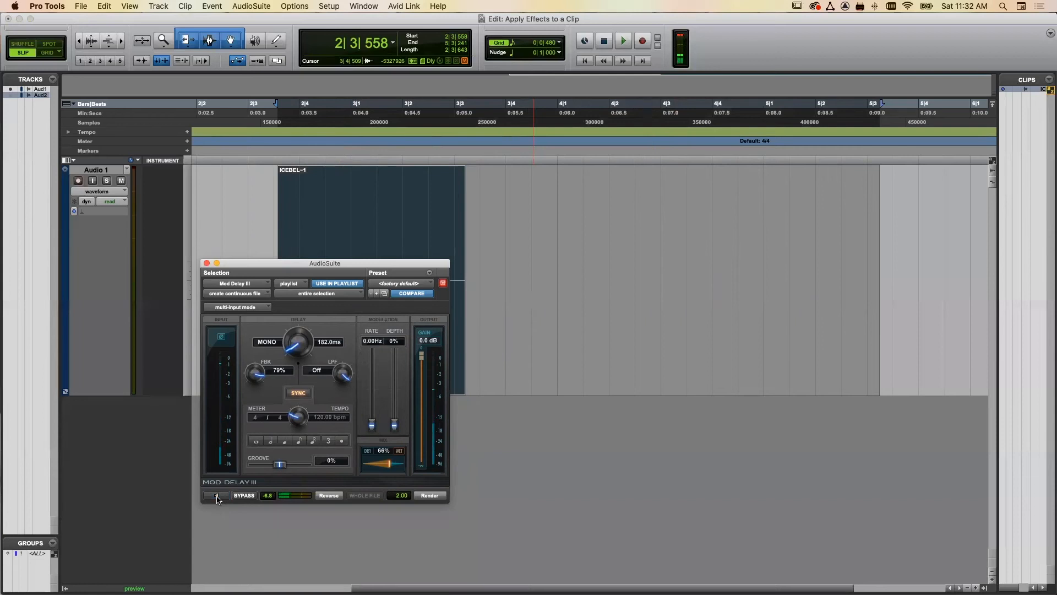
# - Render the Mod Delay III effect over the extended selection and close the effect window
pyautogui.click(427, 496)
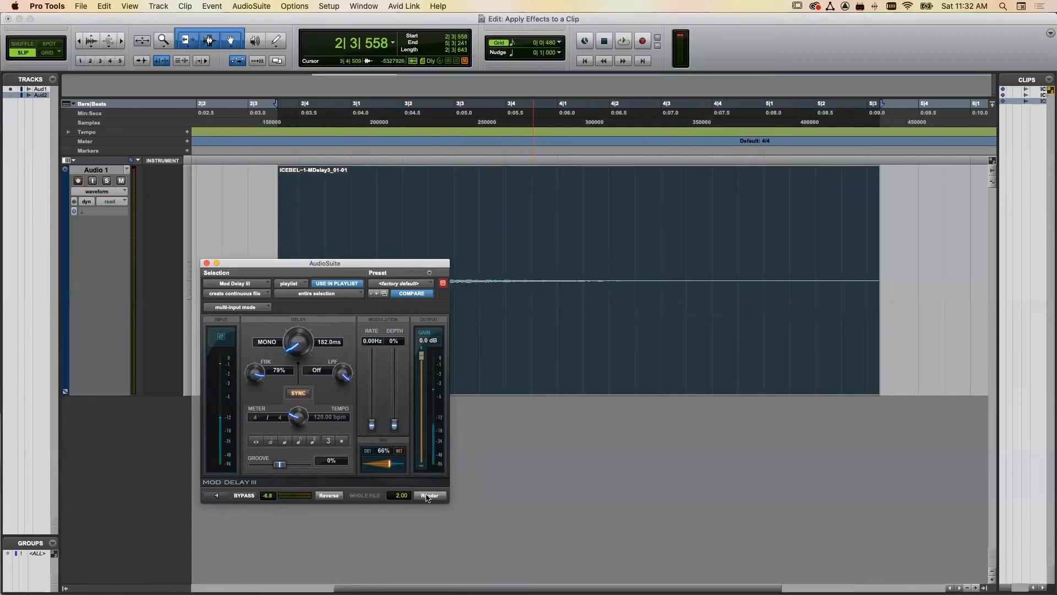
pyautogui.moveTo(250, 264); pyautogui.dragTo(242, 451)
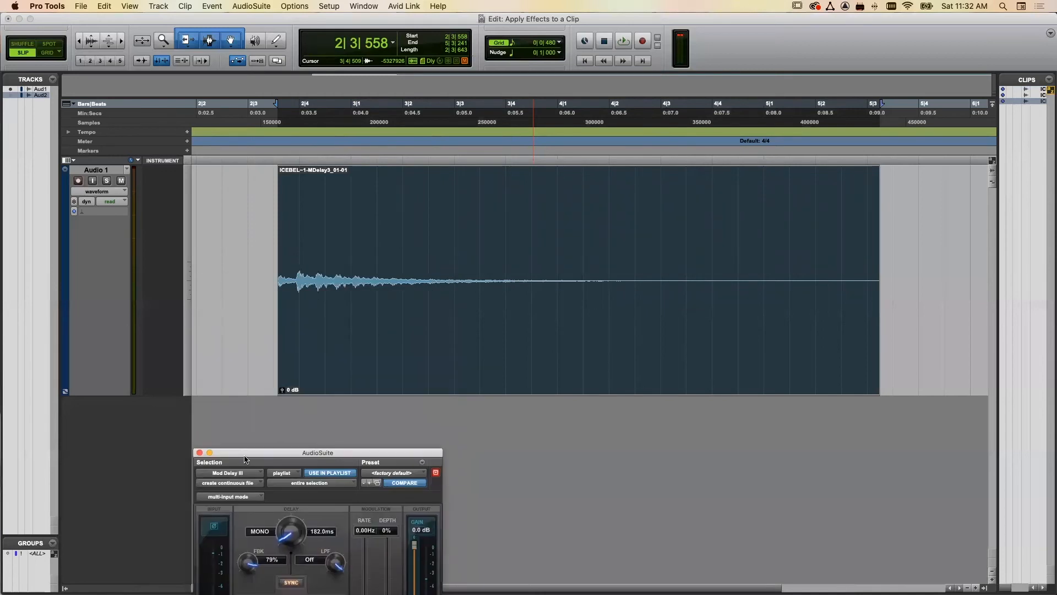
pyautogui.click(199, 453)
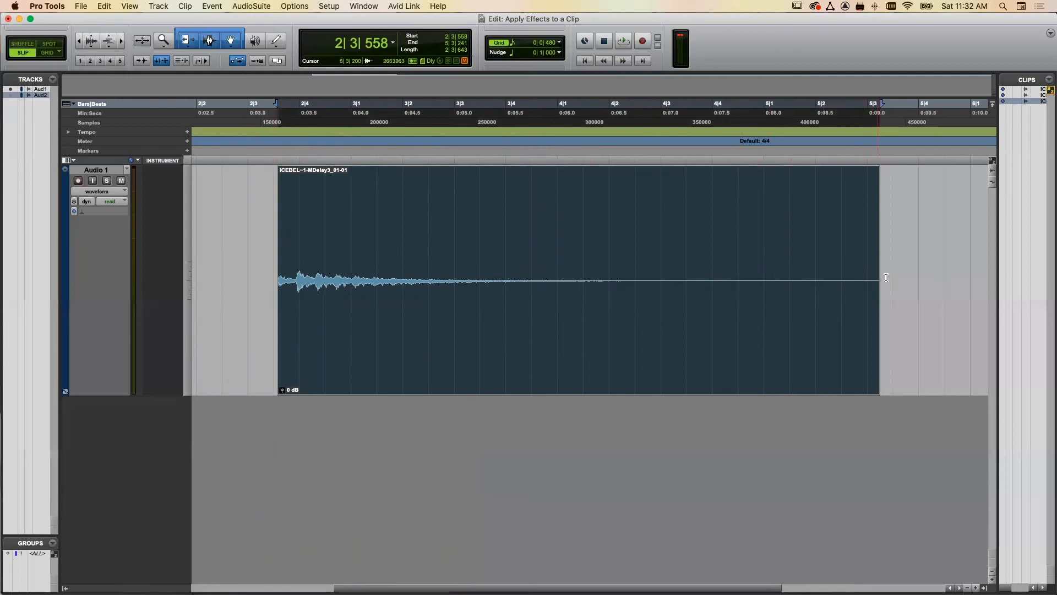
# - Play the rendered clip from just before its start, at about 2|3|343, and stop playback
pyautogui.hscroll(-5, 530, 215)
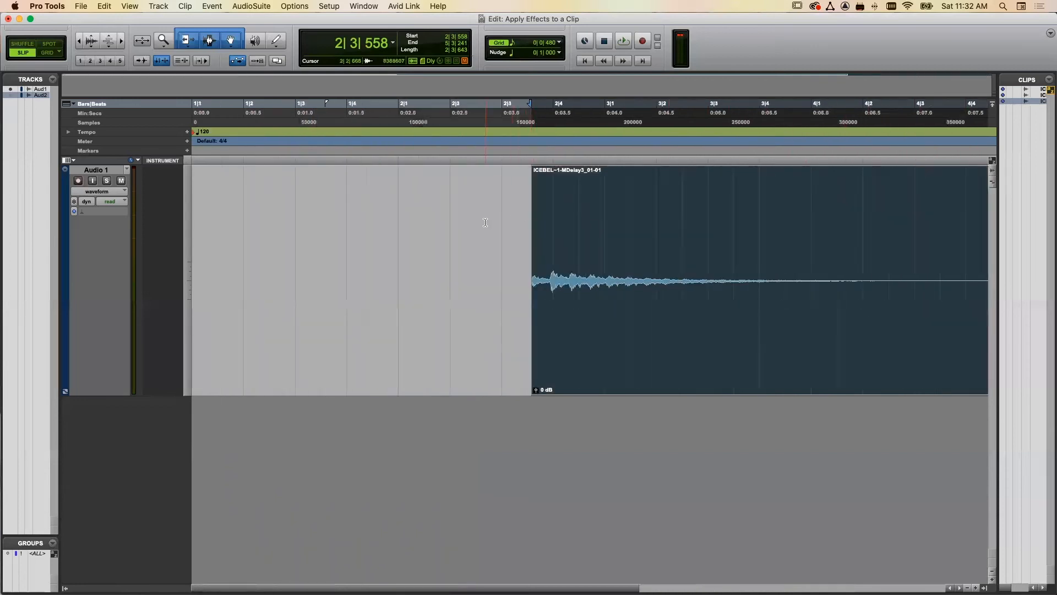
pyautogui.hscroll(4, 485, 223)
pyautogui.click(311, 206)
pyautogui.press('space')
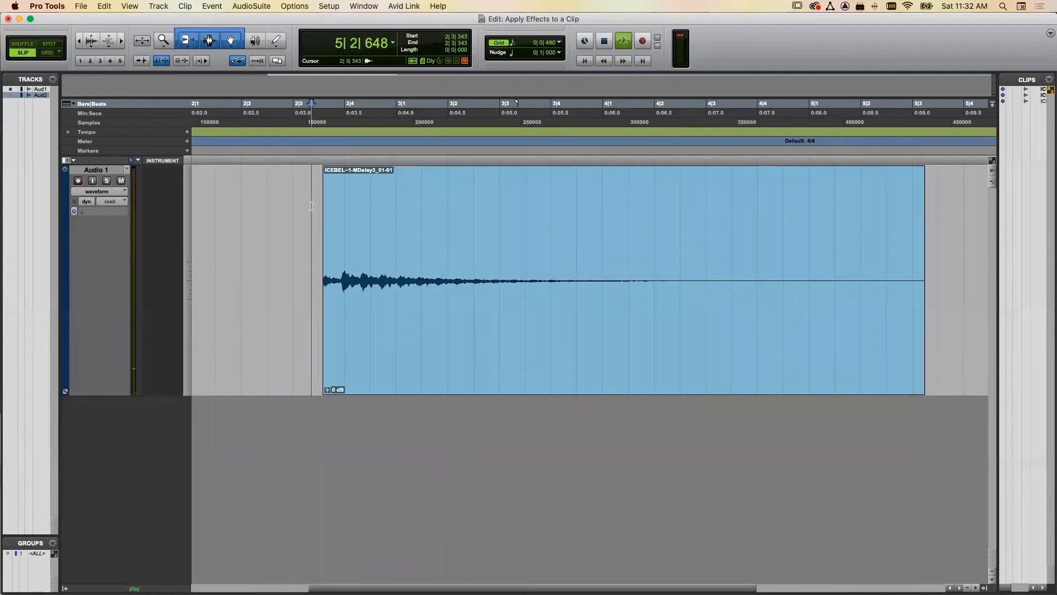
pyautogui.press('space')
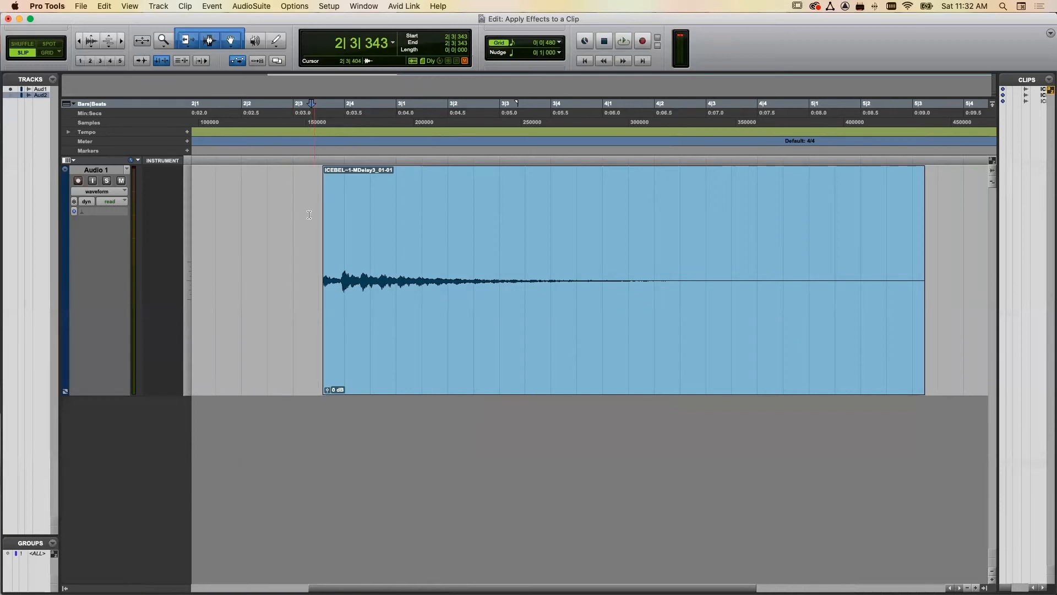
pyautogui.click(251, 6)
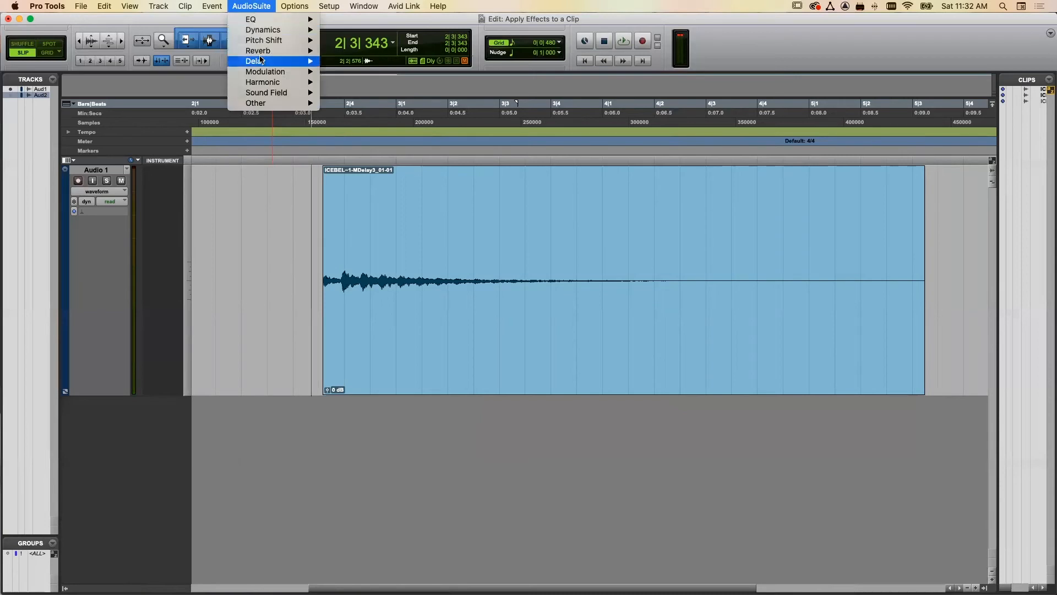
pyautogui.moveTo(261, 51)
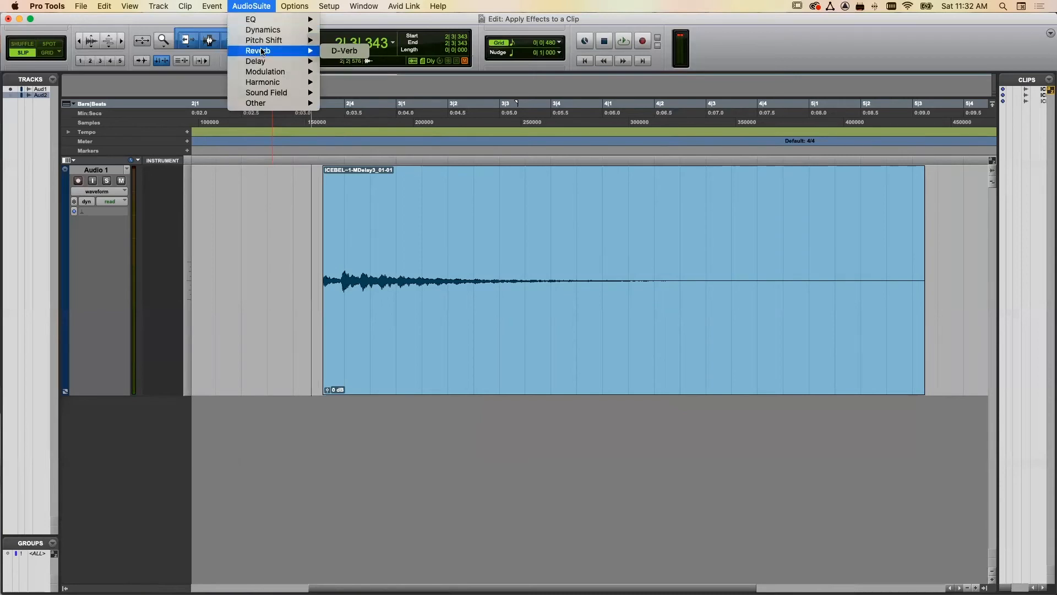
pyautogui.click(254, 6)
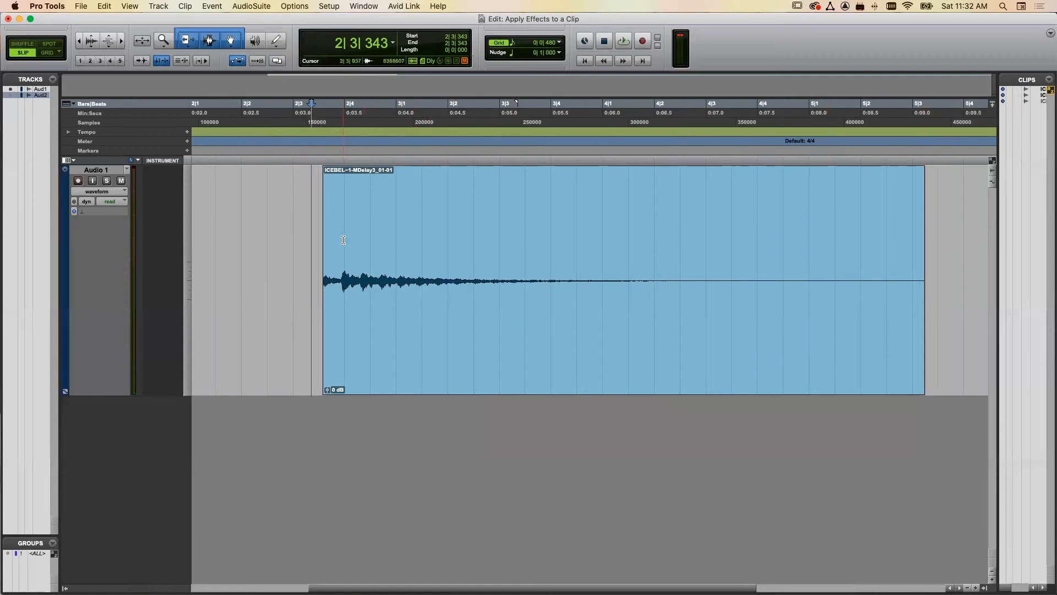
# - Show the hidden Audio 2 track, solo it and play its original clip
pyautogui.click(10, 96)
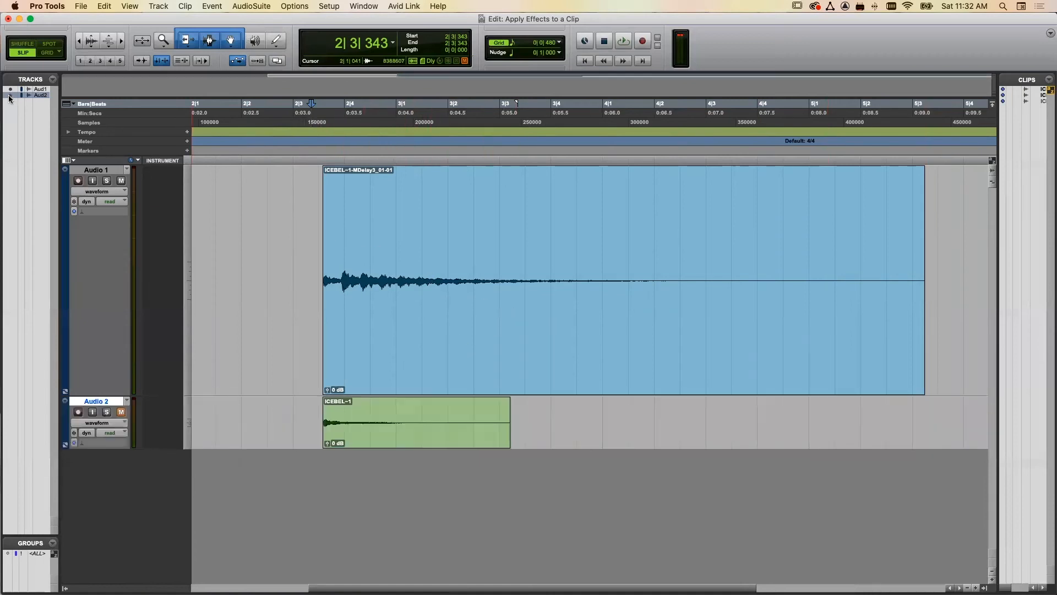
pyautogui.click(107, 413)
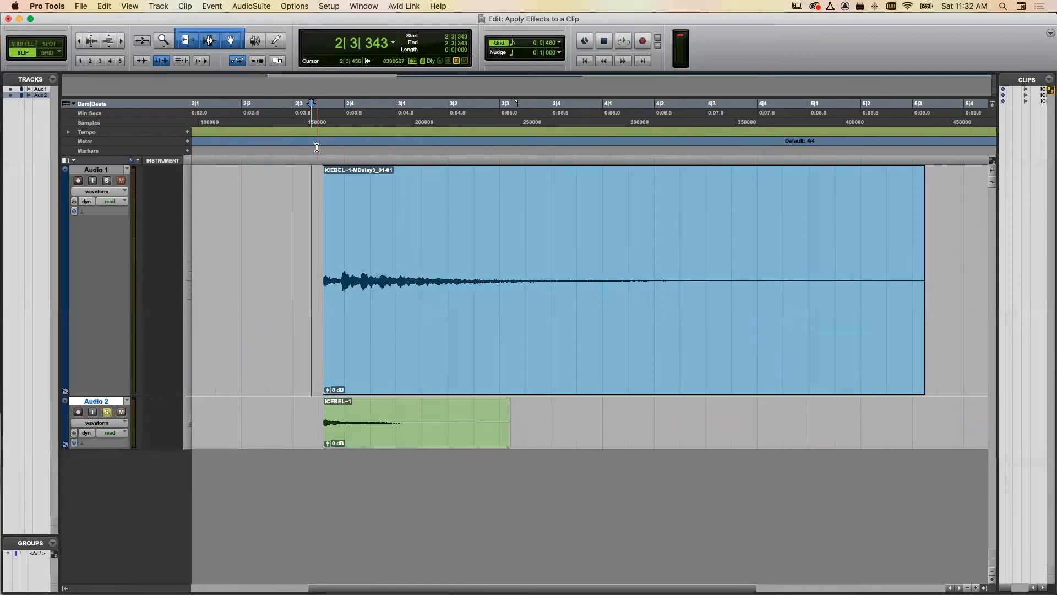
pyautogui.press('space')
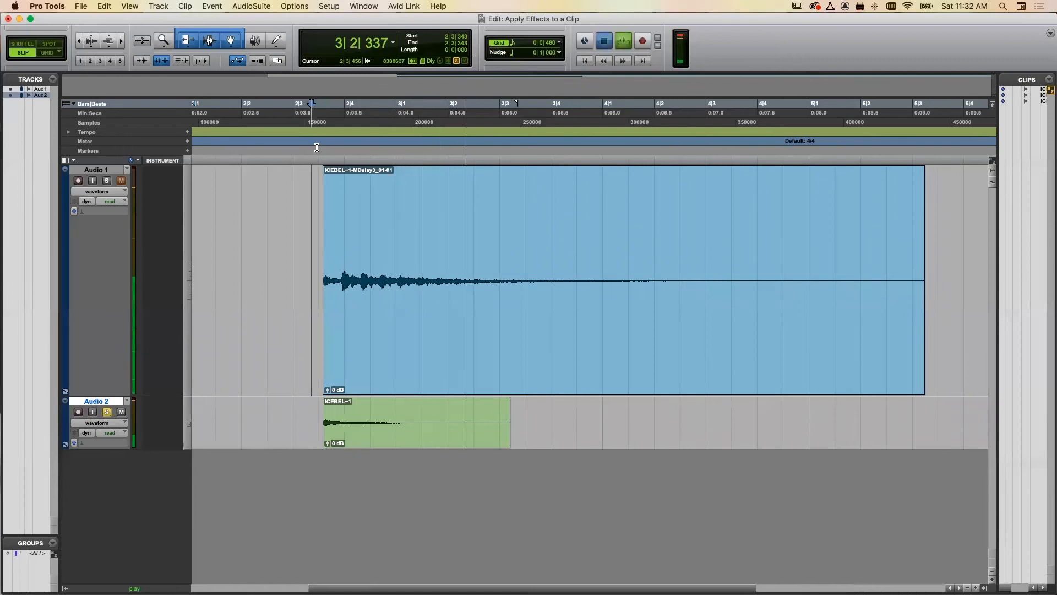
pyautogui.press('space')
# - Increase the Audio 2 track height to make its waveform larger
pyautogui.moveTo(168, 449); pyautogui.dragTo(173, 576)
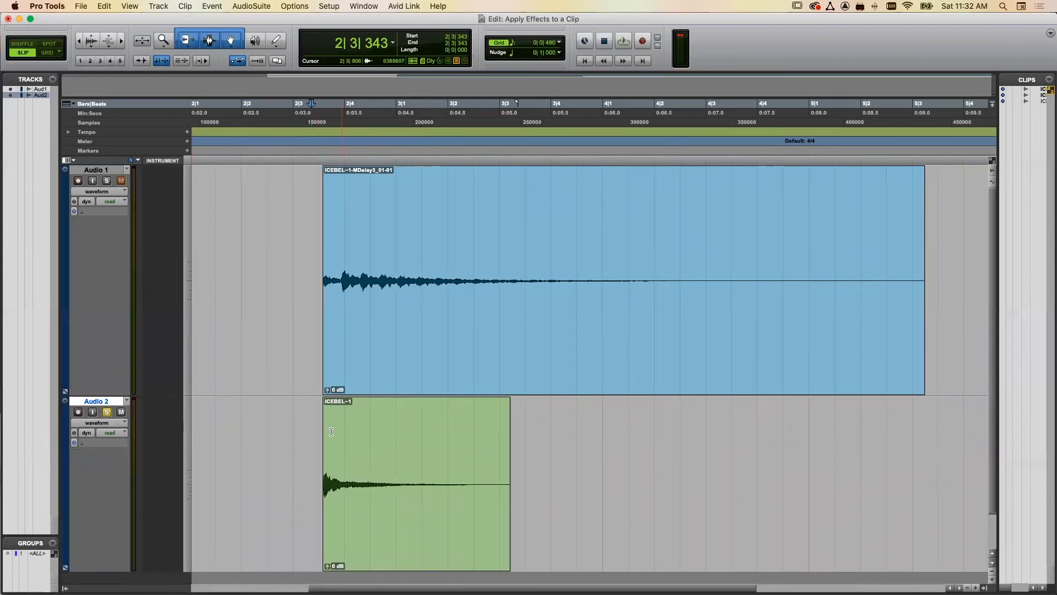
pyautogui.scroll(-2, 331, 432)
pyautogui.hscroll(-1, 331, 431)
pyautogui.scroll(2, 360, 500)
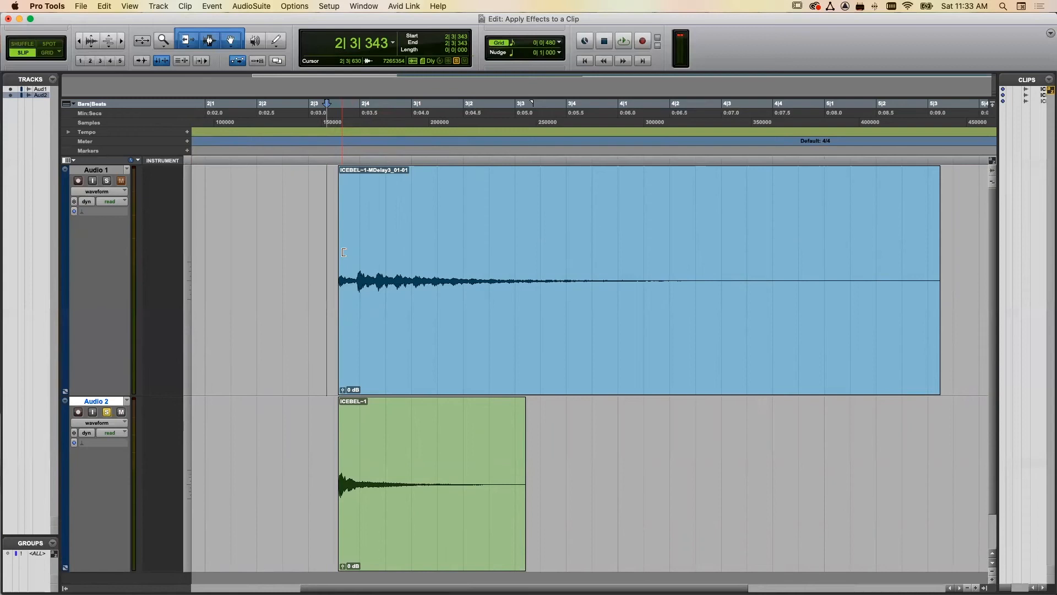
pyautogui.click(252, 6)
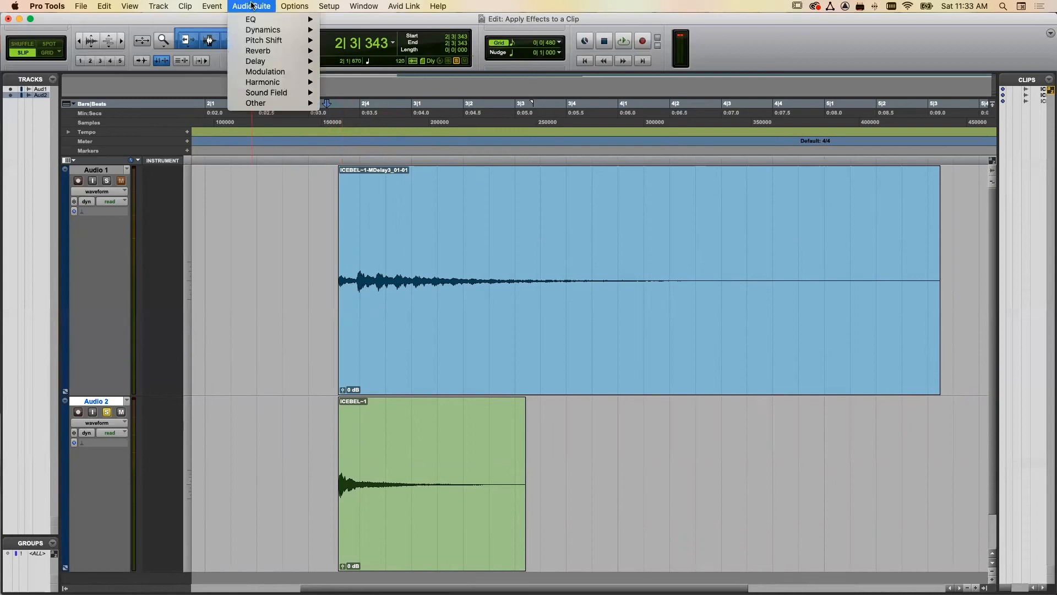
pyautogui.moveTo(281, 61)
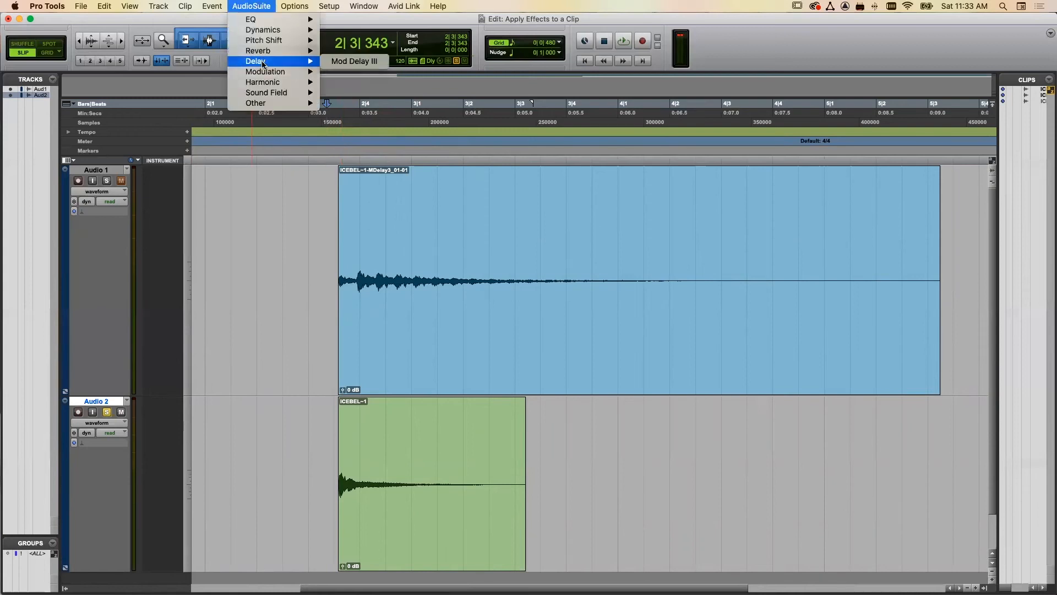
pyautogui.click(342, 61)
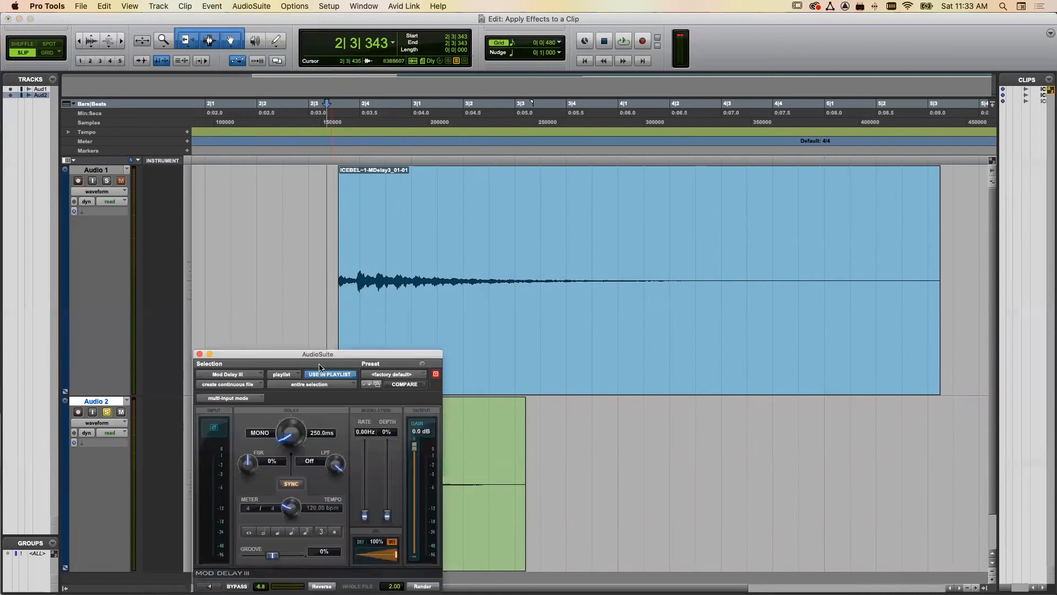
pyautogui.moveTo(318, 353); pyautogui.dragTo(285, 210)
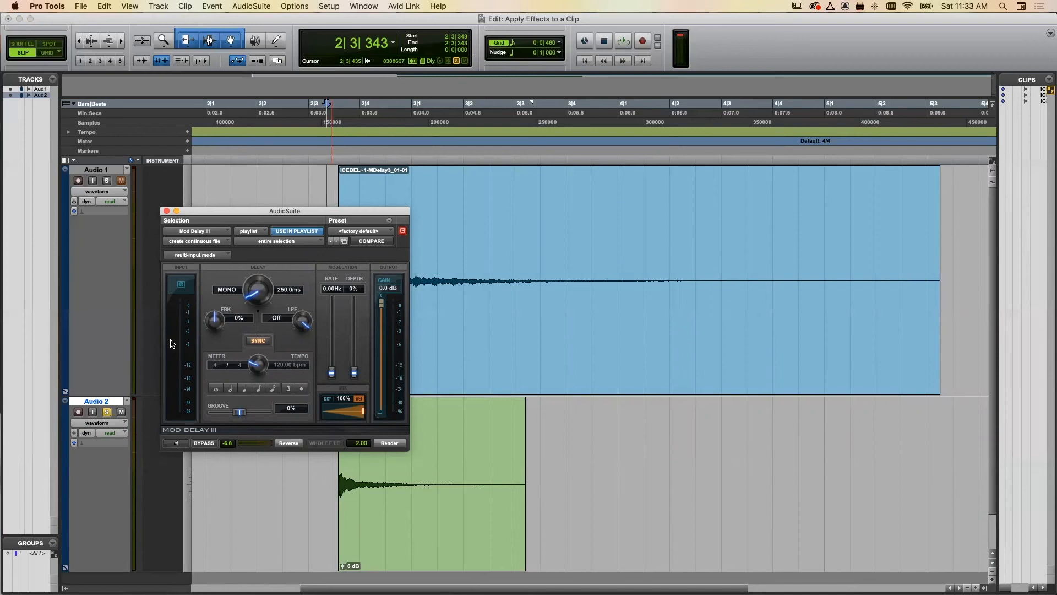
pyautogui.click(166, 211)
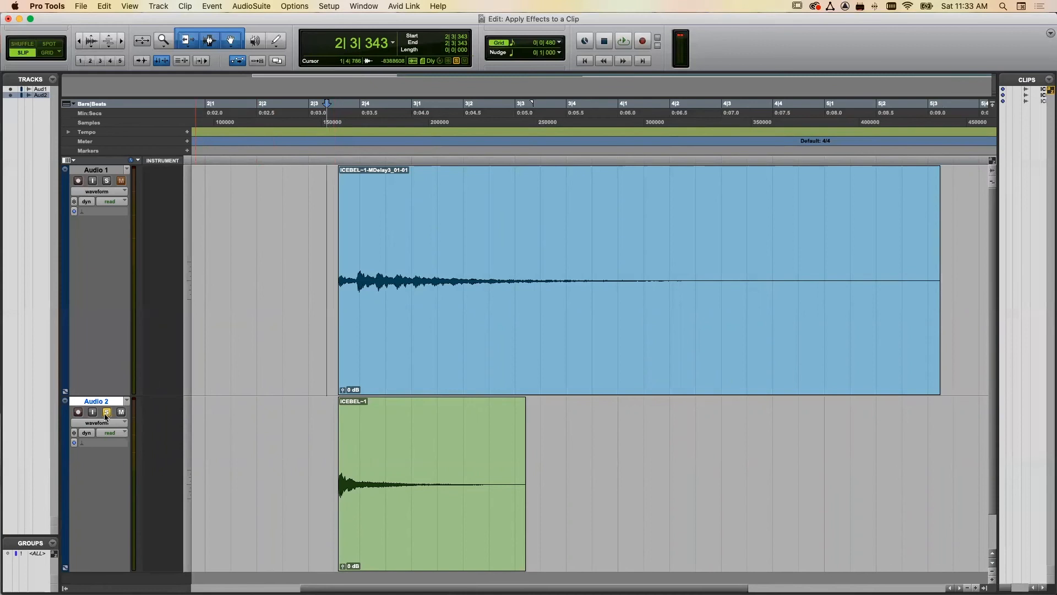
# - Solo Audio 1 instead of Audio 2 and select a range slightly wider than the delayed clip, from about 2|3|435 to 5|3|384
pyautogui.click(107, 180)
pyautogui.click(107, 412)
pyautogui.click(328, 170)
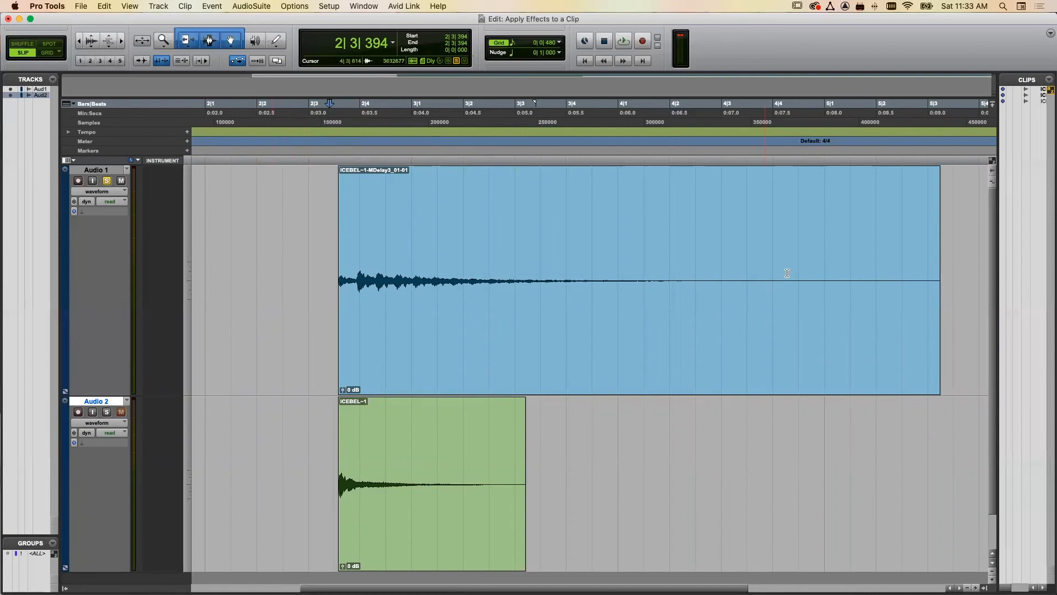
pyautogui.moveTo(325, 220); pyautogui.dragTo(948, 246)
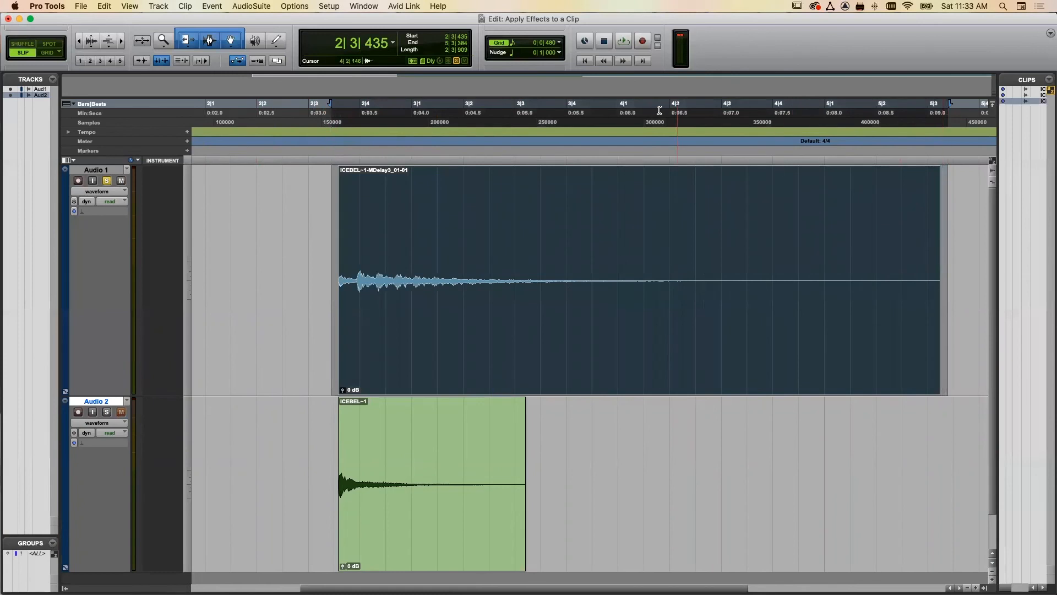
# - Play the selected range with Audio 1 soloed, add Audio 2 to the solo to hear both tracks together, and stop playback
pyautogui.click(622, 42)
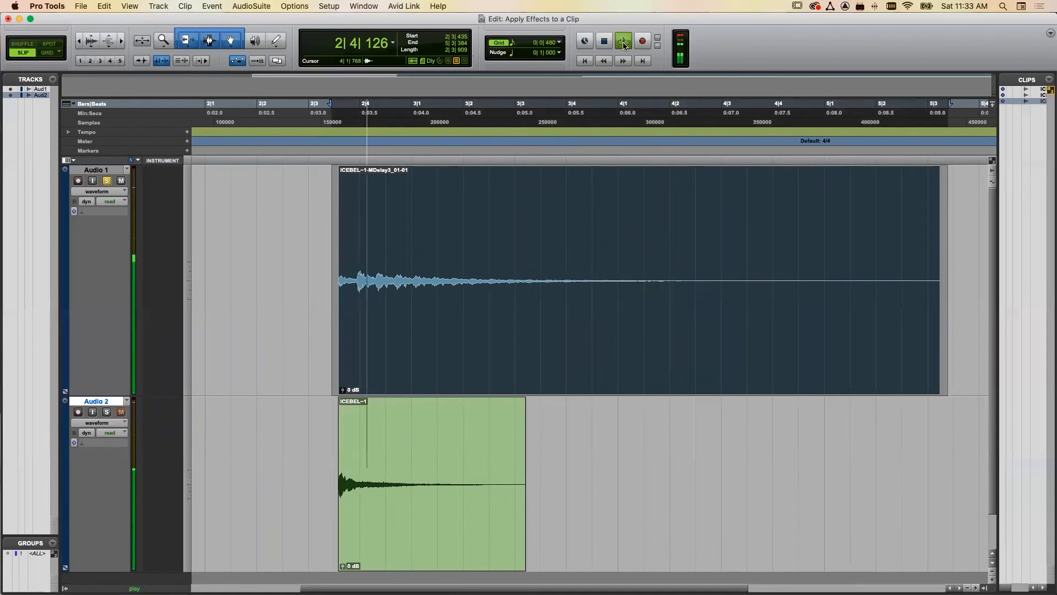
pyautogui.click(107, 413)
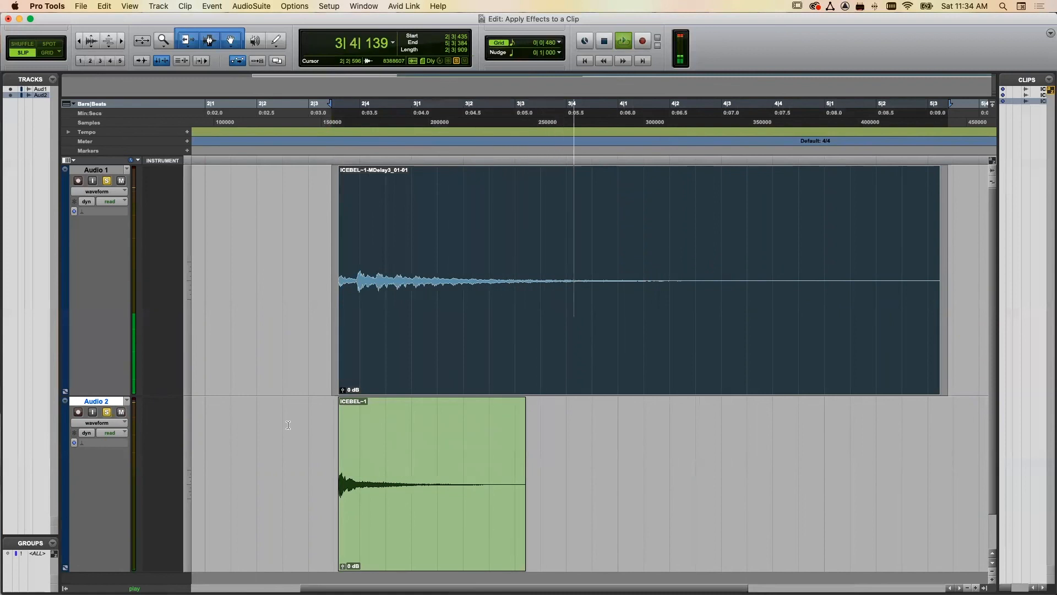
pyautogui.press('space')
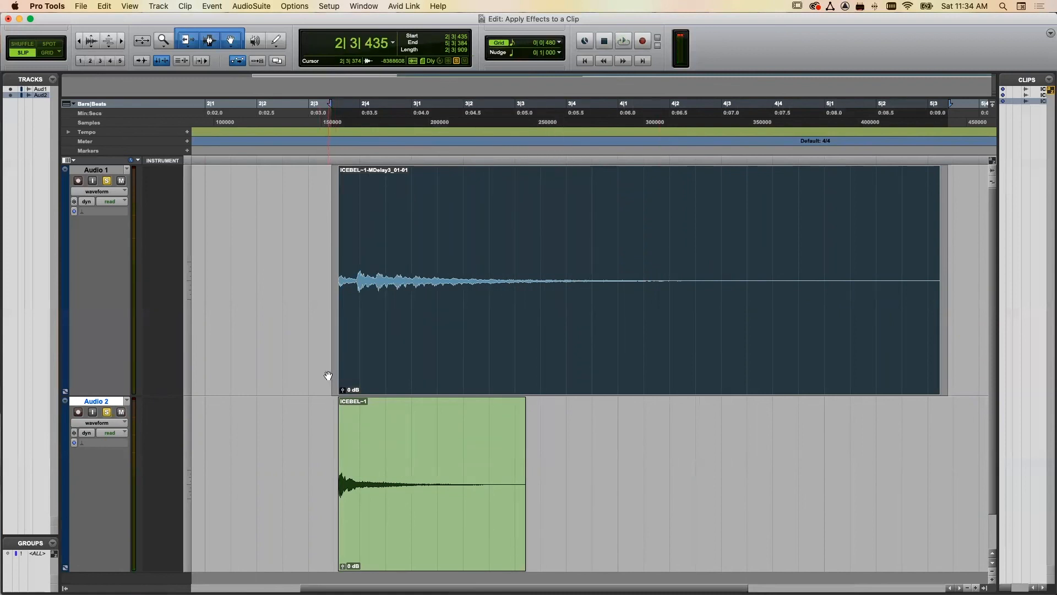
# - Select the opening part of the Audio 2 clip from about 2|3|364 to 3|1|389 and loop playback with only Audio 1 soloed
pyautogui.click(328, 375)
pyautogui.moveTo(330, 419); pyautogui.dragTo(432, 418)
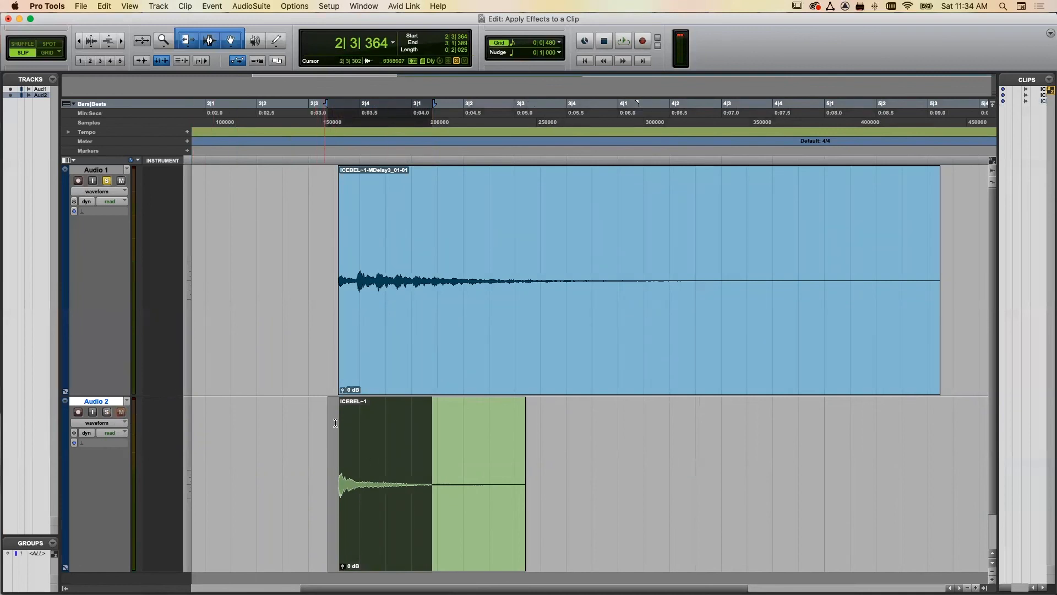
pyautogui.press('space')
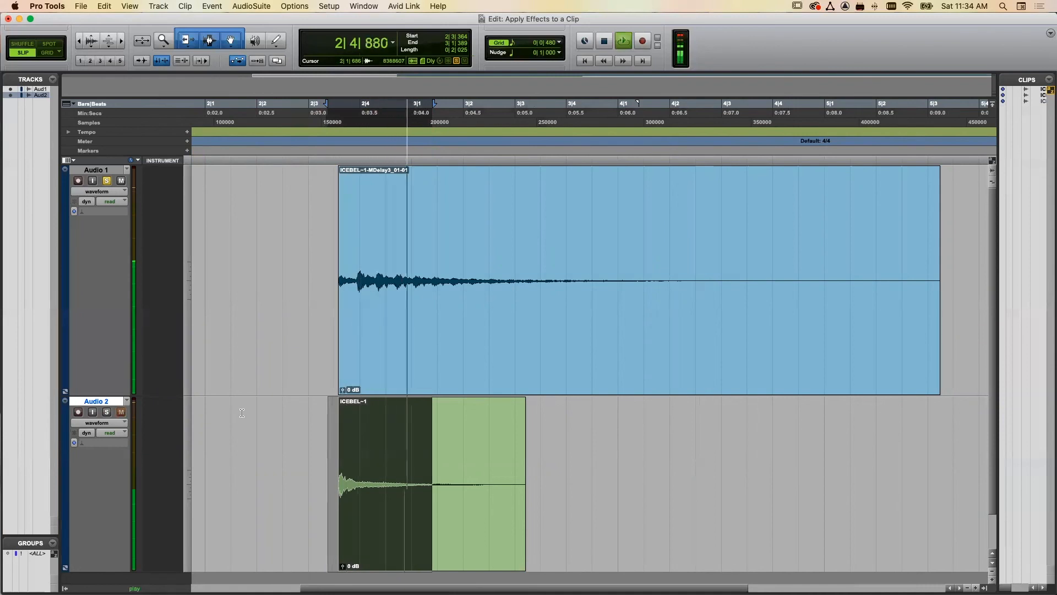
# - Toggle the Audio 2 solo during loop playback to compare the tracks, clear the solos on both tracks, and stop playback
pyautogui.click(107, 413)
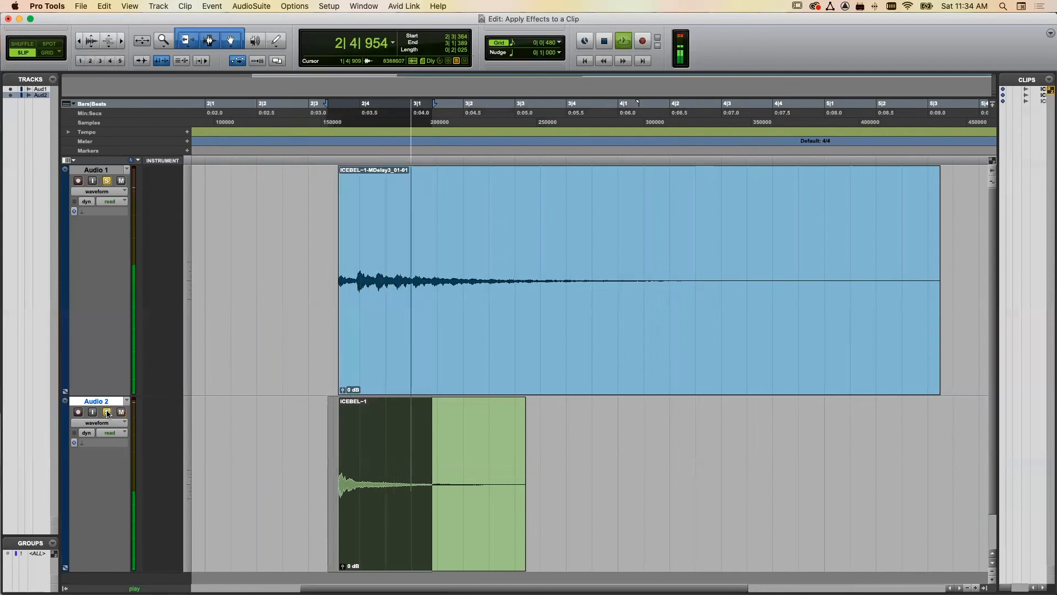
pyautogui.click(107, 412)
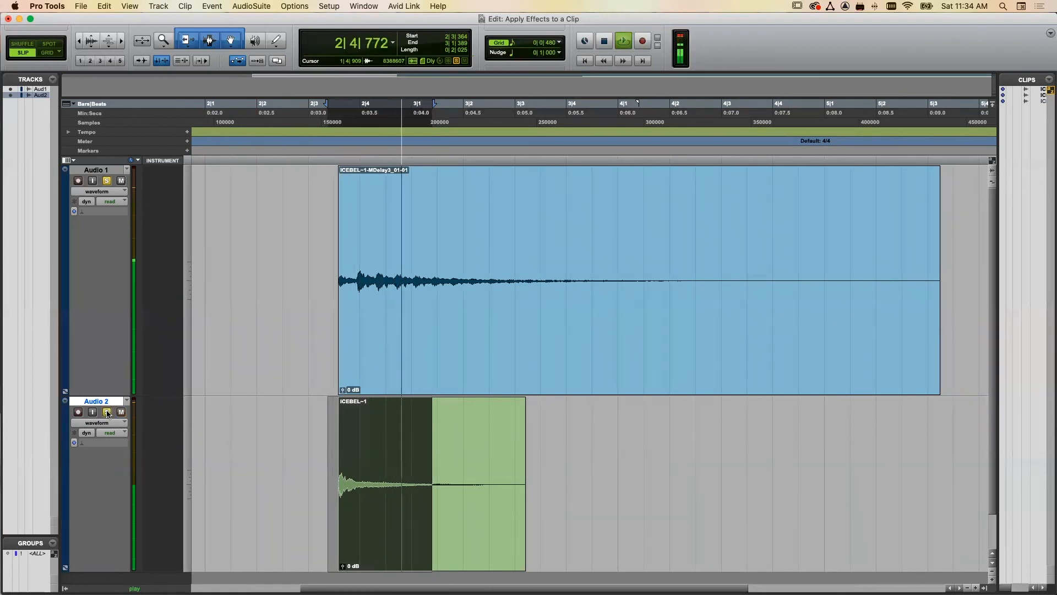
pyautogui.click(107, 181)
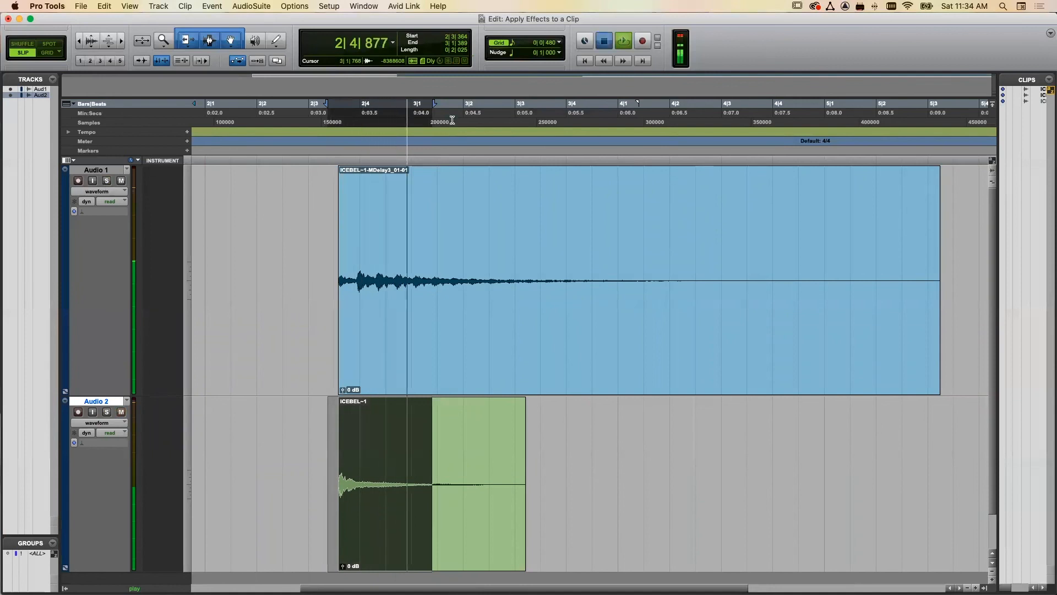
pyautogui.press('space')
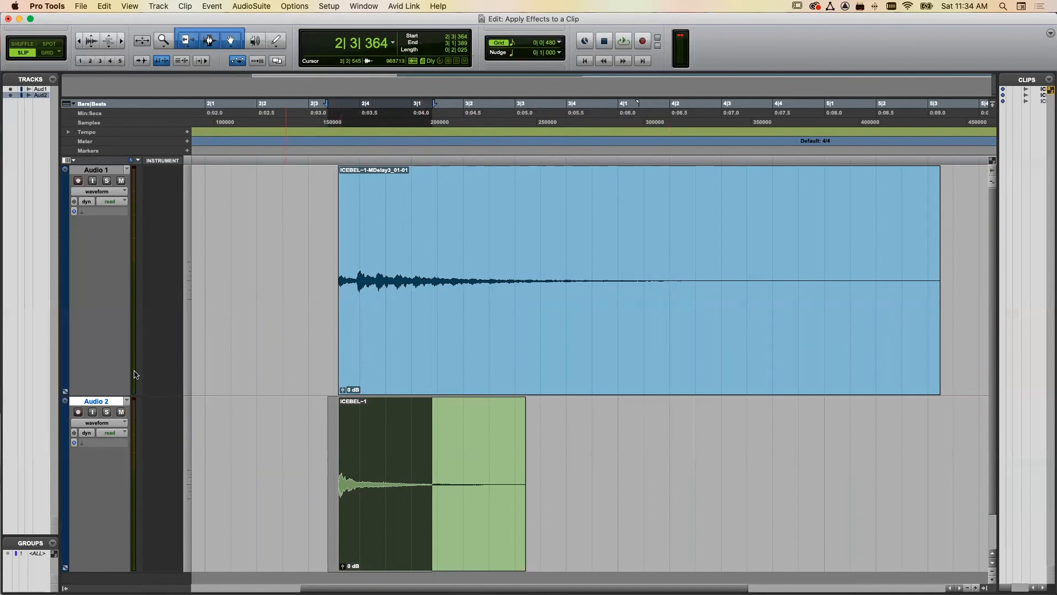
# - Solo Audio 1 and play its delayed clip from just before its start, at about 2|3|200, through the delay tail, and stop playback
pyautogui.click(108, 182)
pyautogui.click(319, 226)
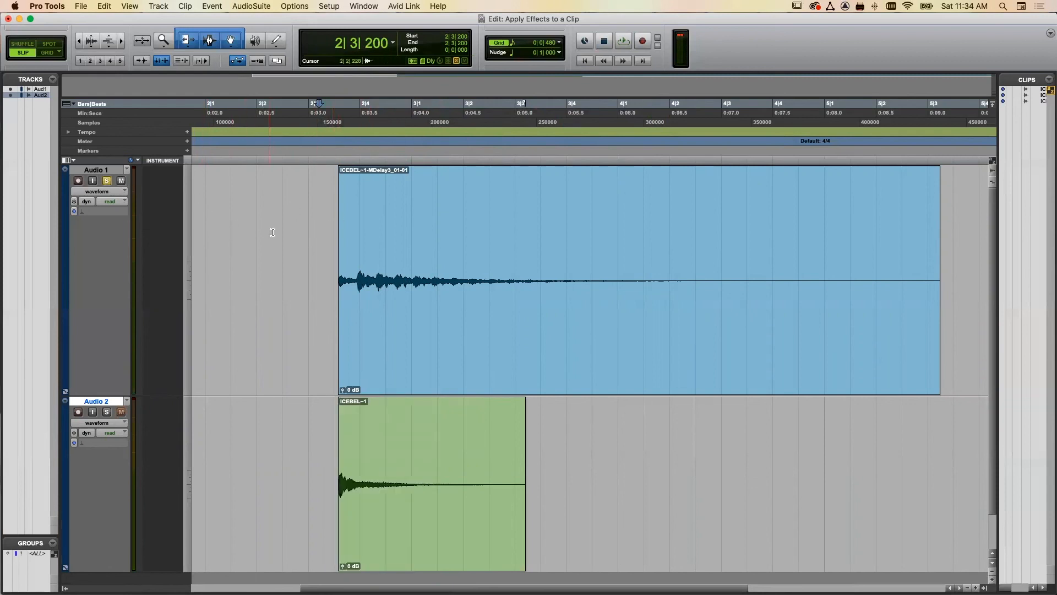
pyautogui.press('space')
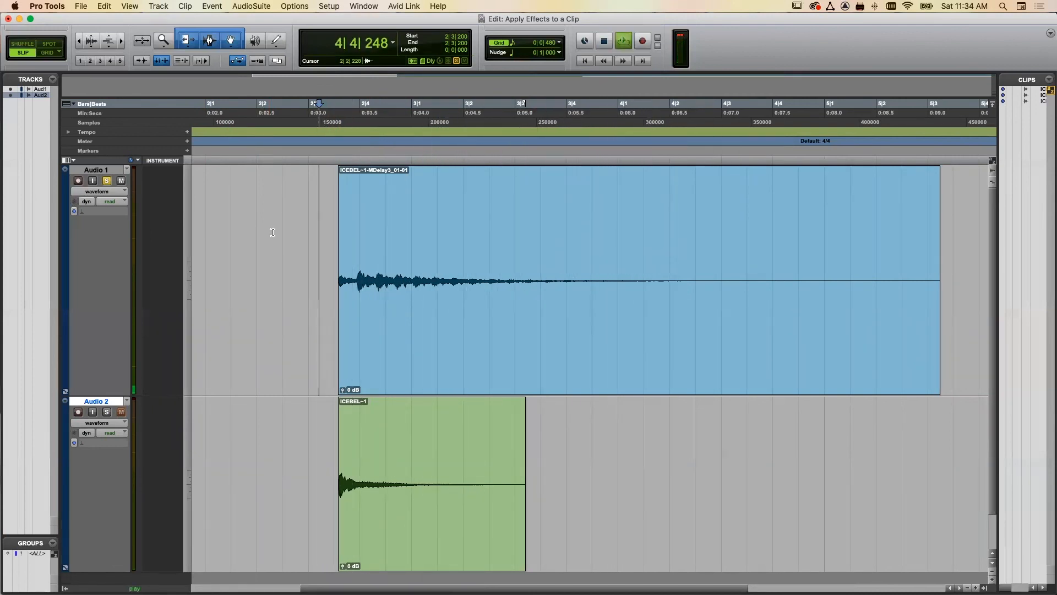
pyautogui.press('space')
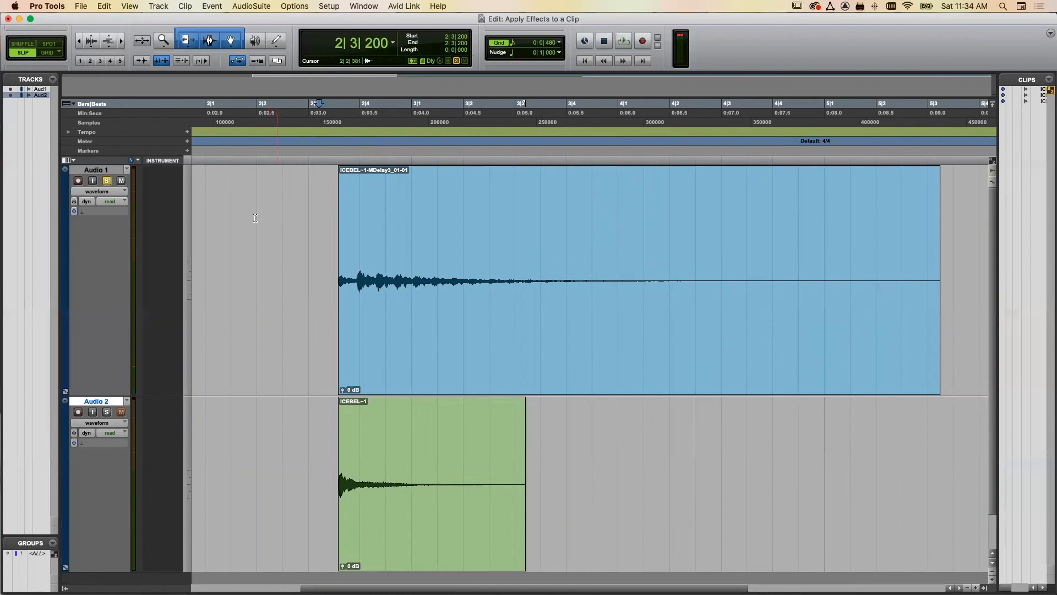